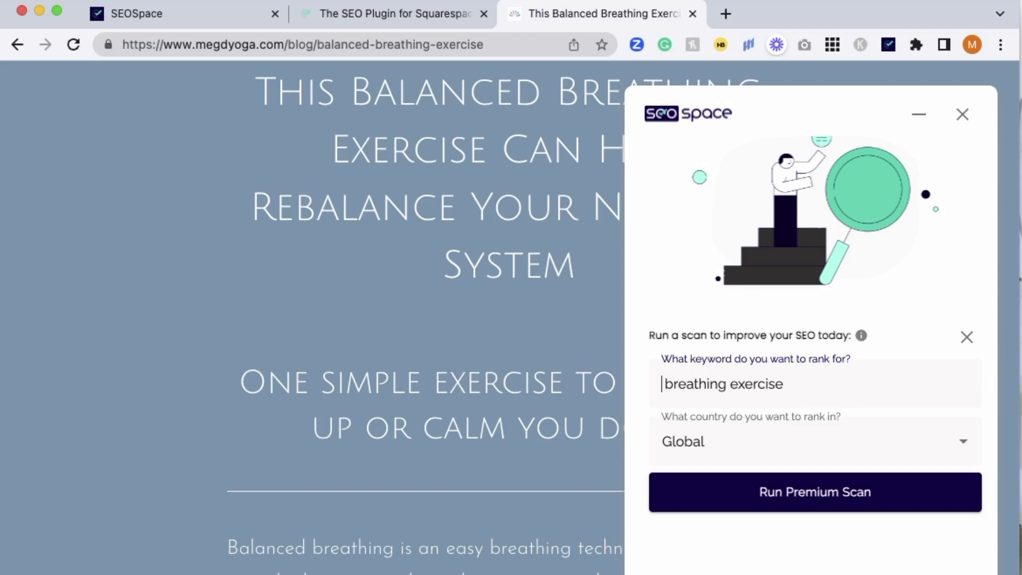
Complete the target keyword as "balanced breathing exercise" and run the premium scan with the country set to Global
type("balanced")
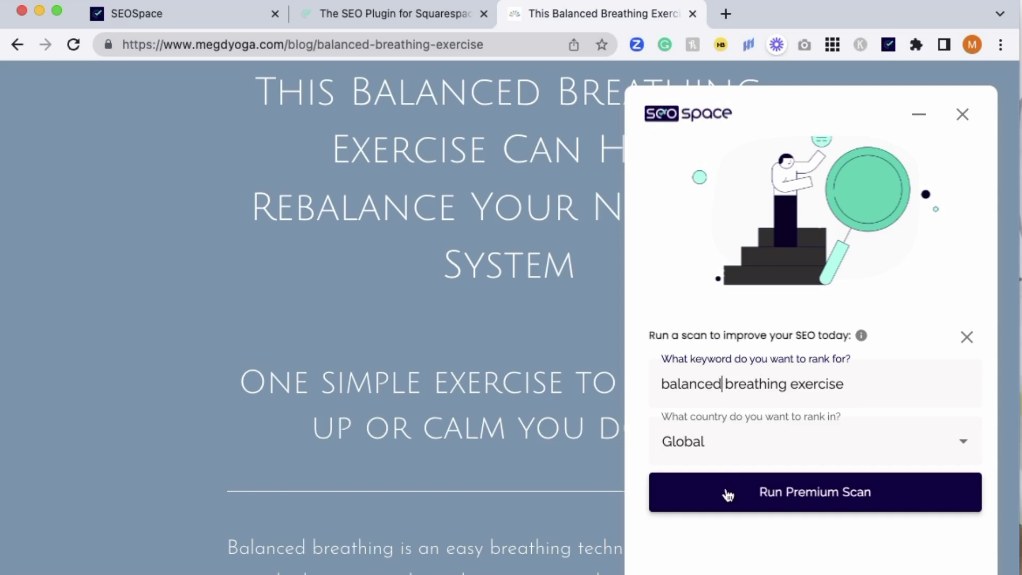
left_click(772, 495)
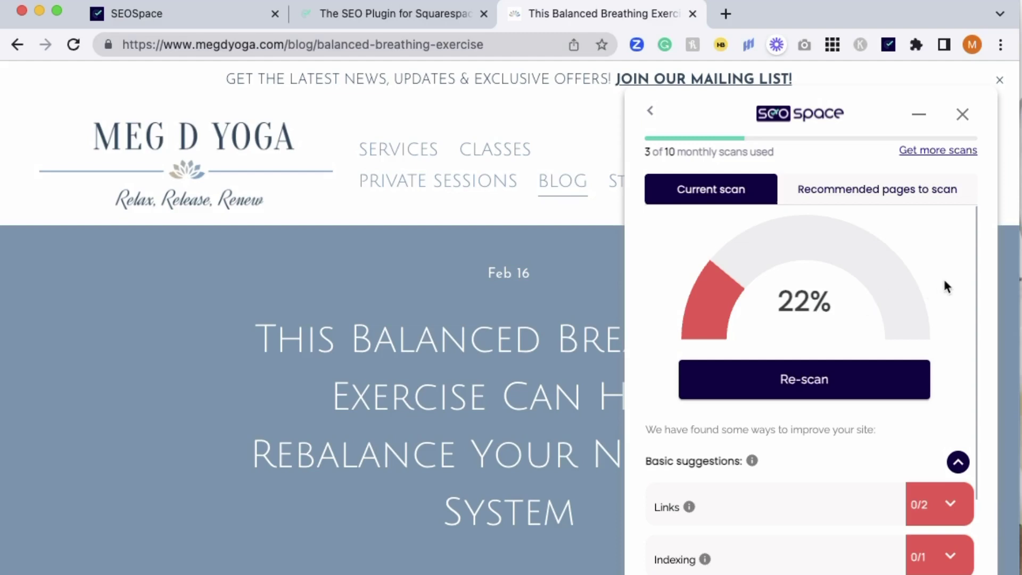
Expand the Links results under the basic suggestions and locate the first broken pexels.com link on the blog page
scroll(958, 298, "down", 2)
scroll(958, 298, "up", 1)
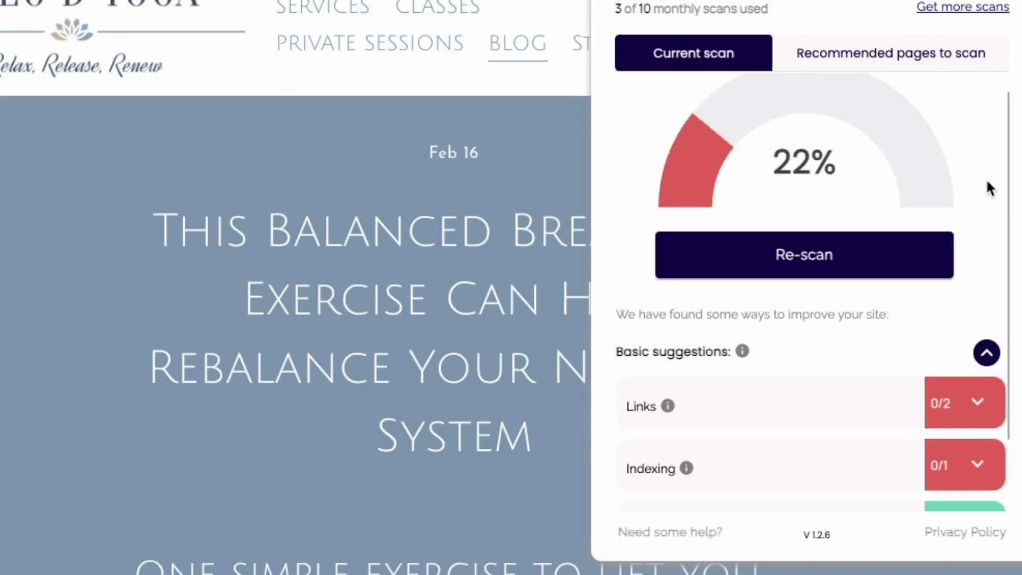
scroll(956, 294, "down", 5)
scroll(986, 181, "down", 1)
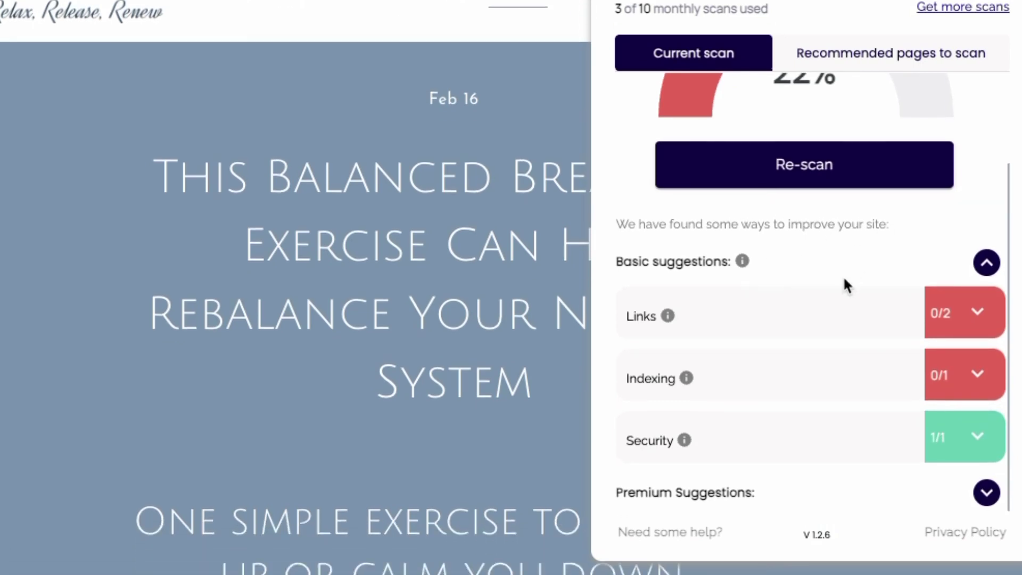
mouse_move(741, 264)
left_click(978, 315)
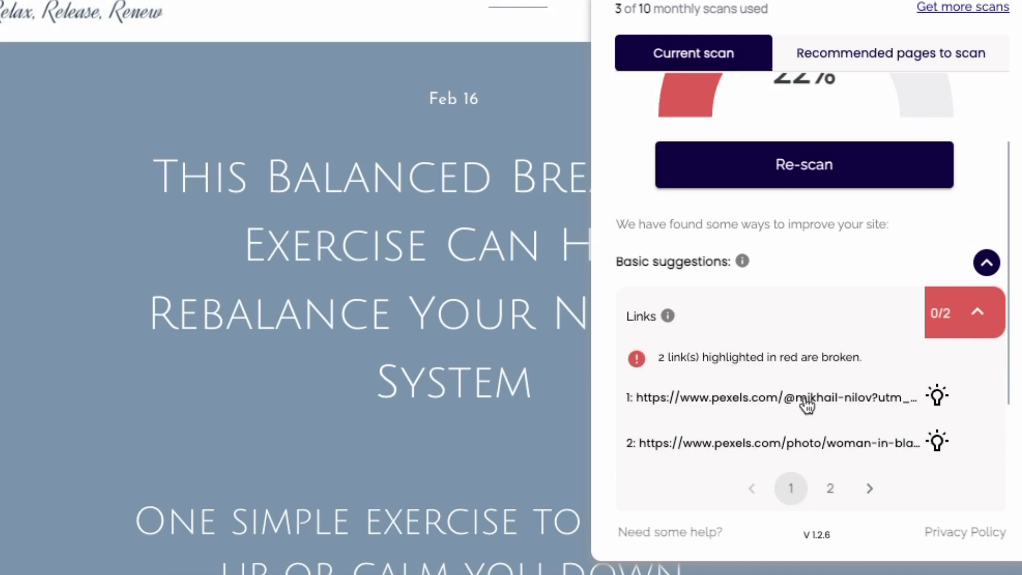
left_click(721, 405)
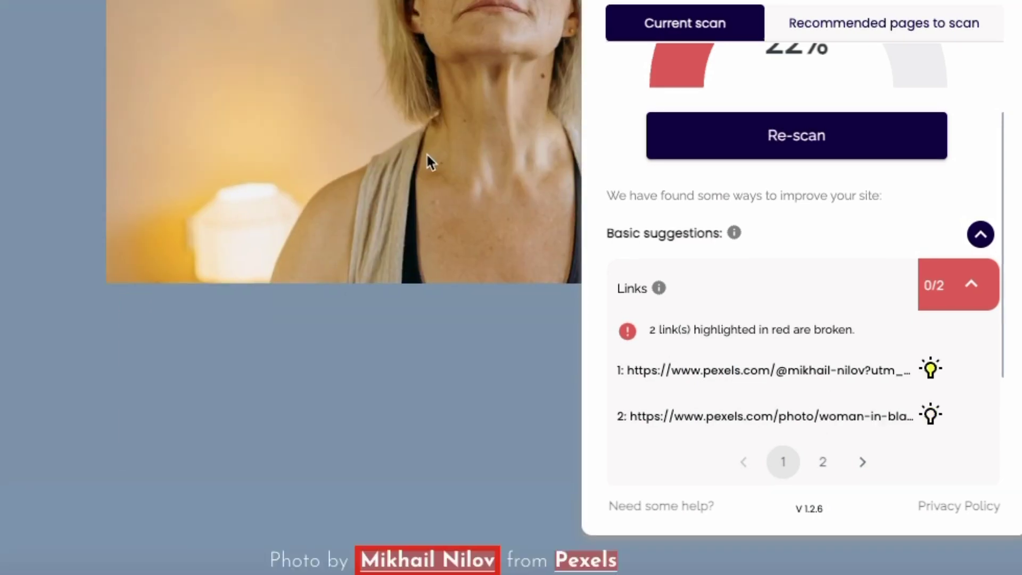
scroll(420, 254, "down", 2)
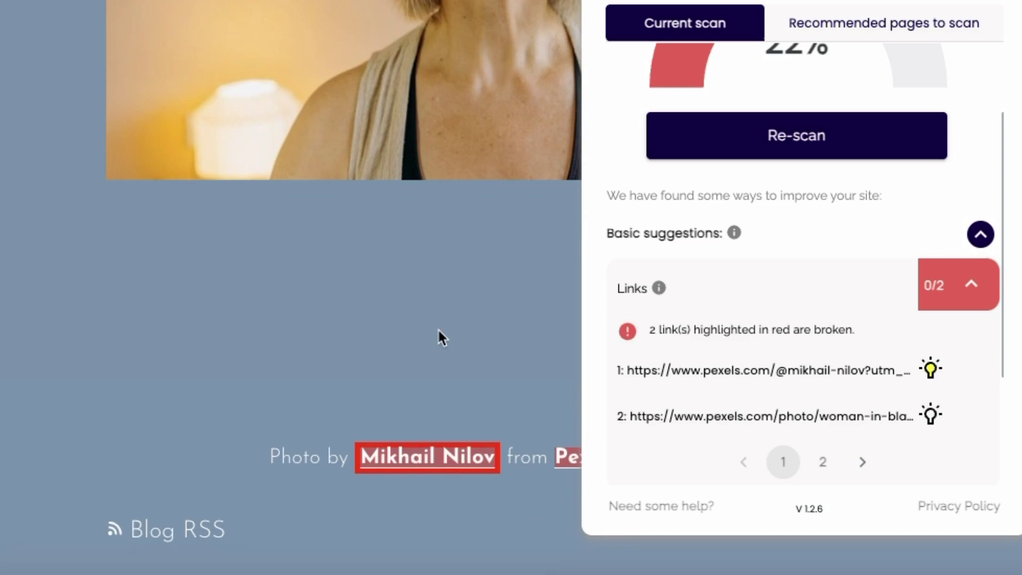
scroll(438, 331, "up", 1)
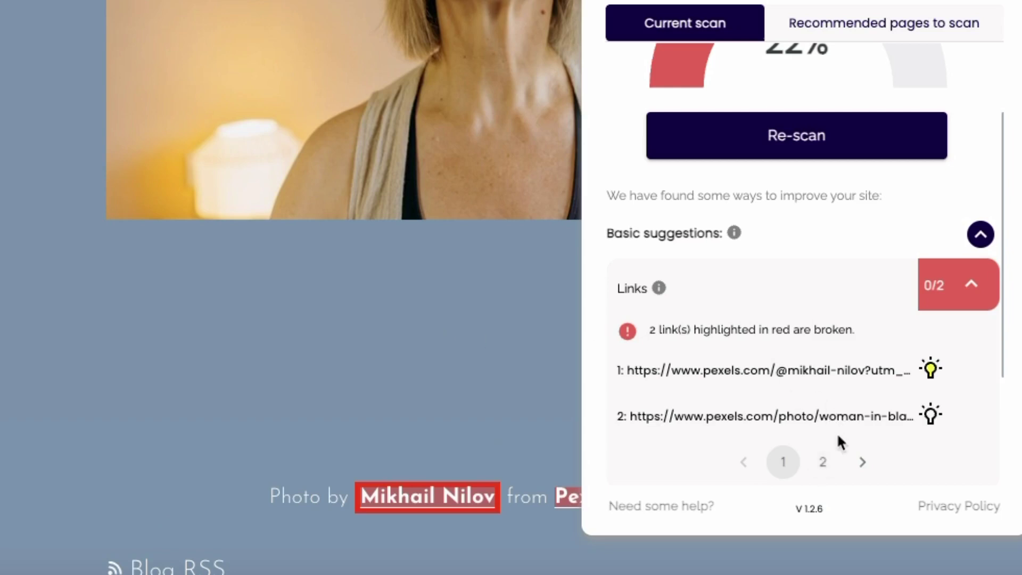
Review the links not set to open in a new tab, locating the squarespace.com link on the page, and collapse Links
left_click(826, 462)
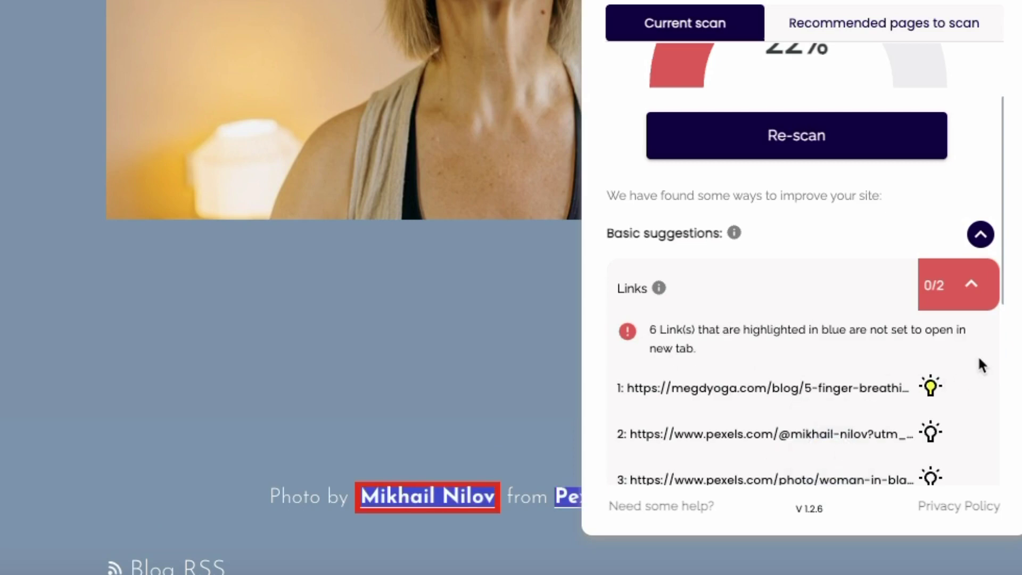
scroll(979, 359, "down", 1)
scroll(979, 359, "down", 2)
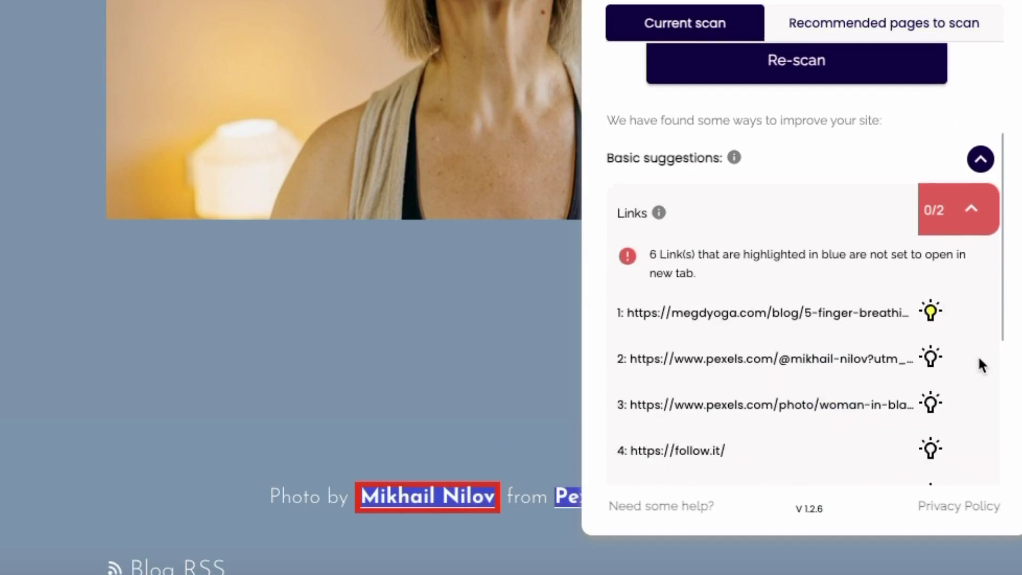
scroll(979, 359, "down", 1)
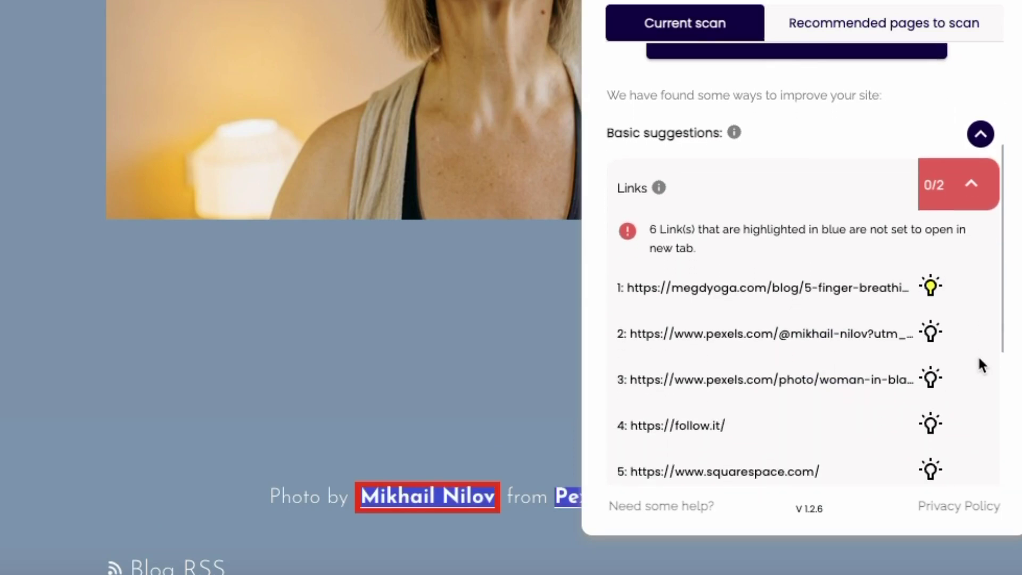
scroll(978, 355, "down", 1)
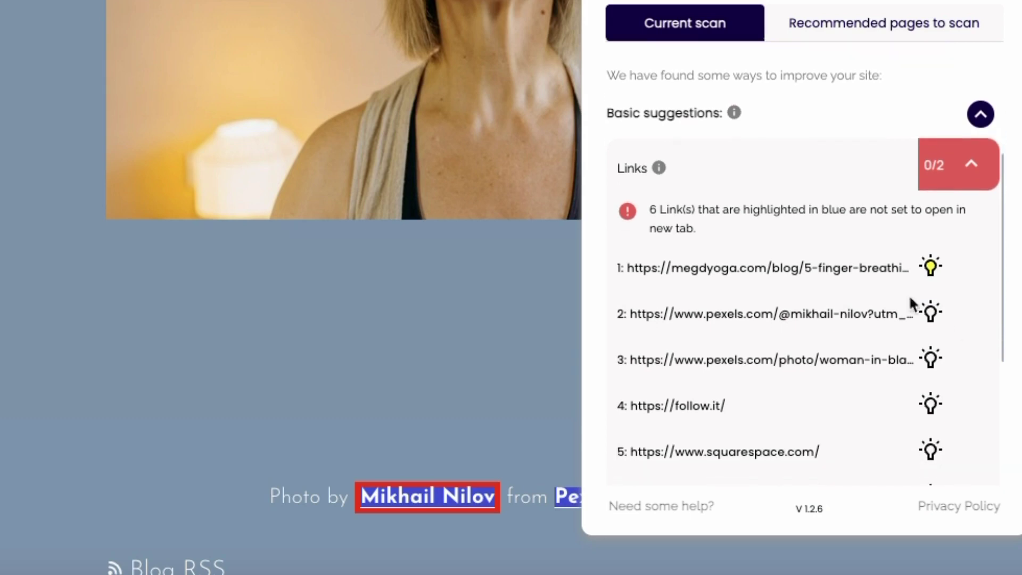
scroll(842, 392, "down", 3)
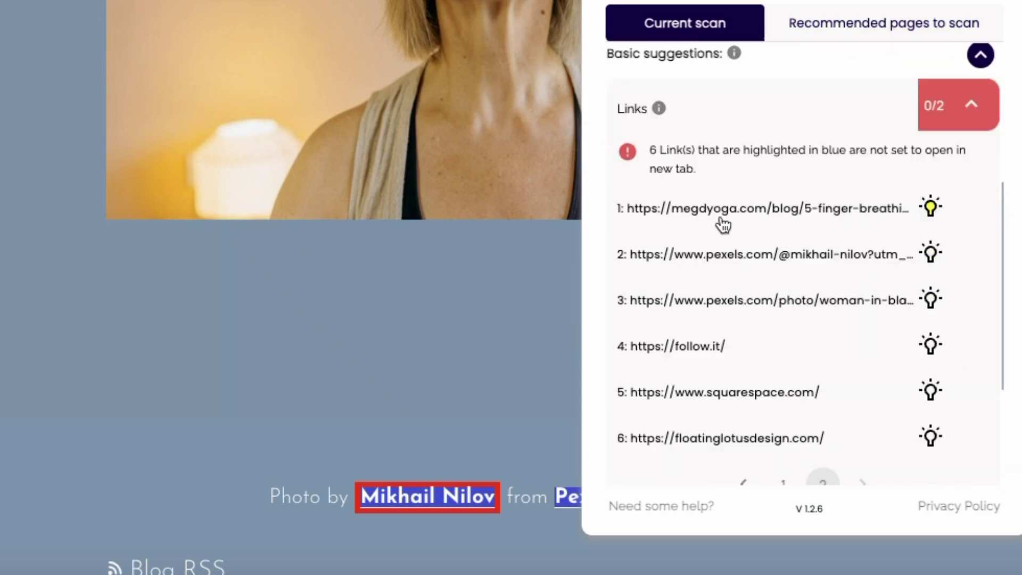
left_click(798, 398)
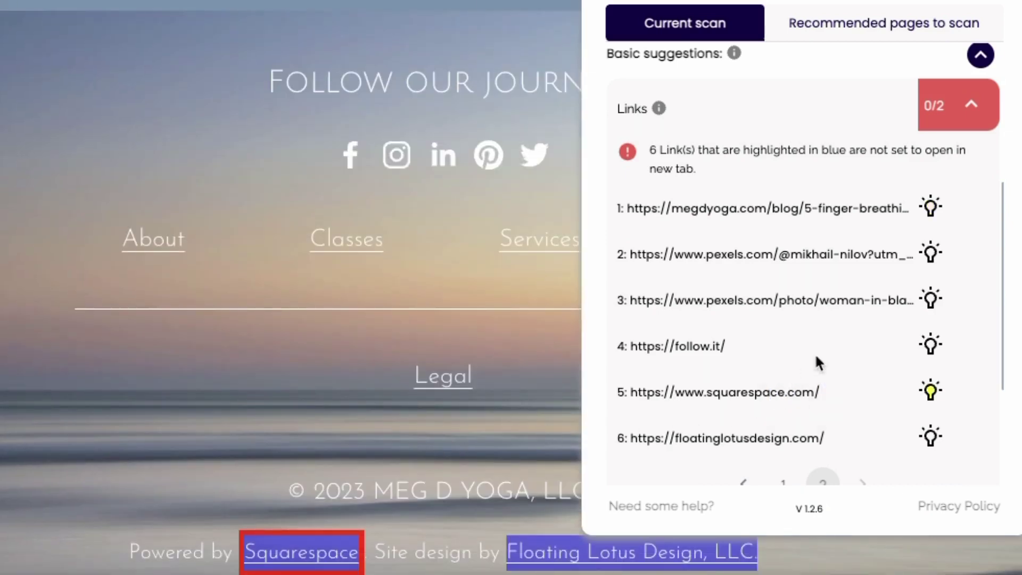
scroll(833, 354, "down", 1)
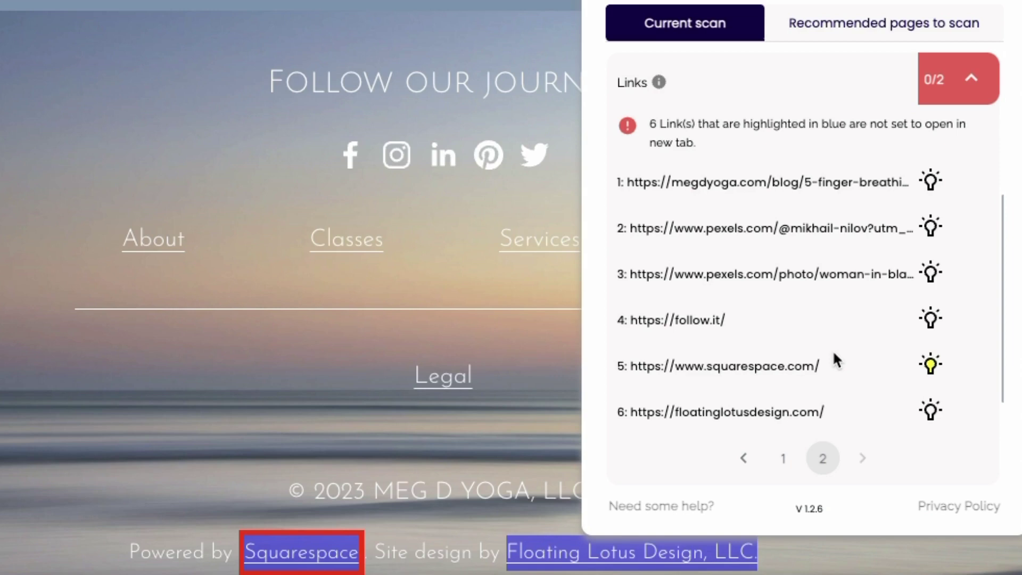
scroll(846, 201, "up", 1)
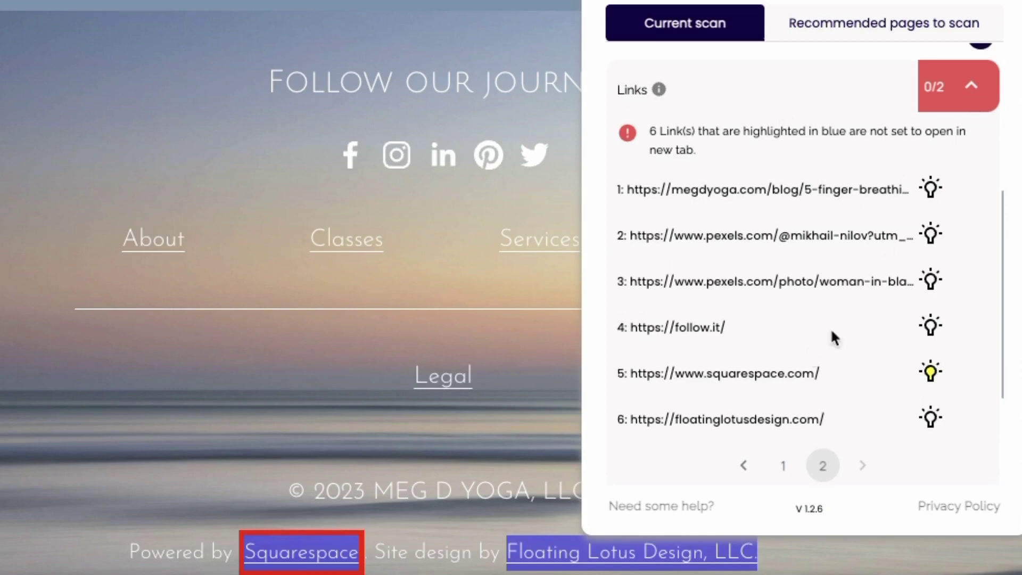
scroll(977, 98, "down", 1)
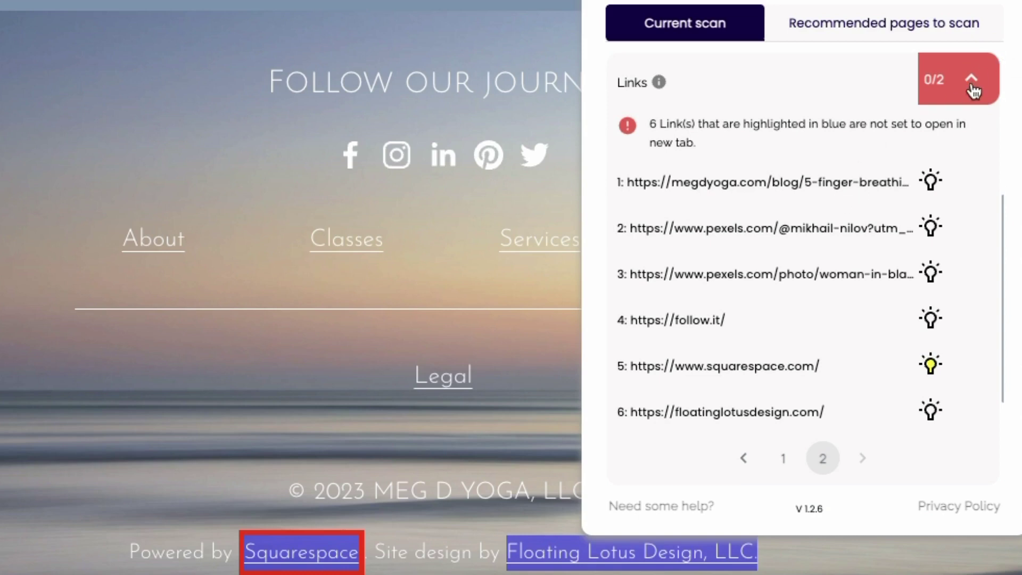
left_click(971, 85)
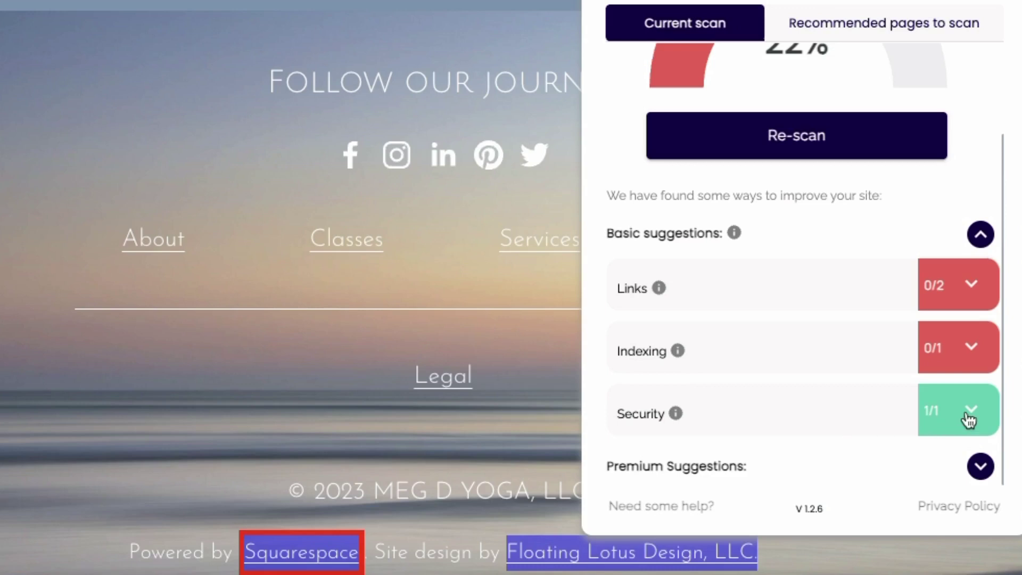
Check the Security result under the basic suggestions and collapse it again
left_click(978, 413)
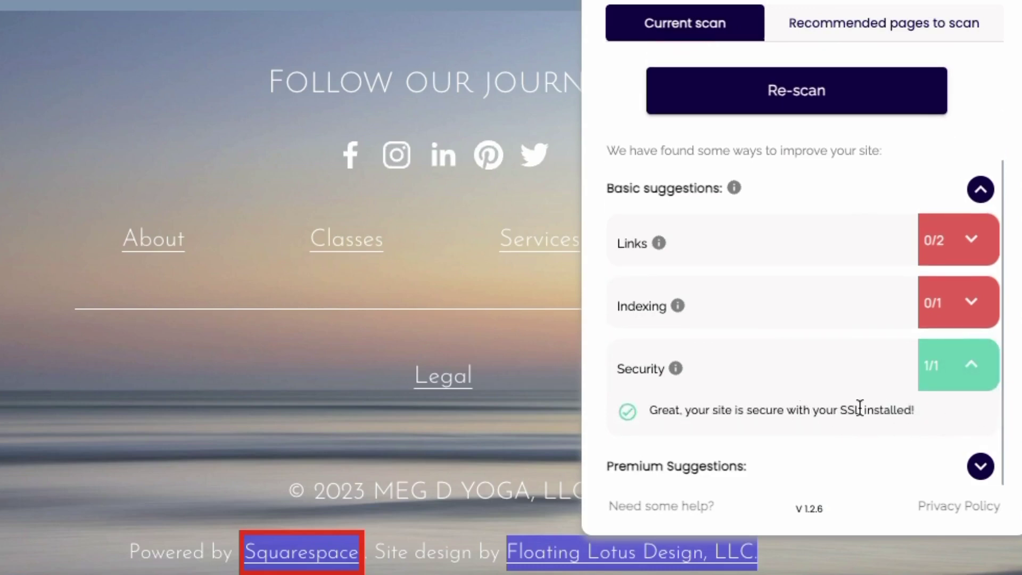
left_click(978, 373)
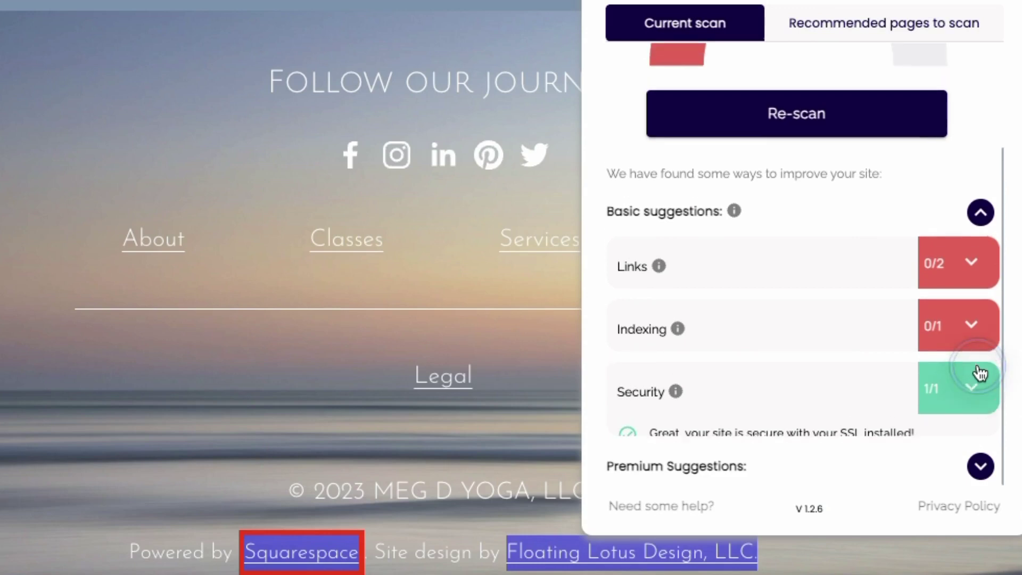
scroll(975, 372, "down", 2)
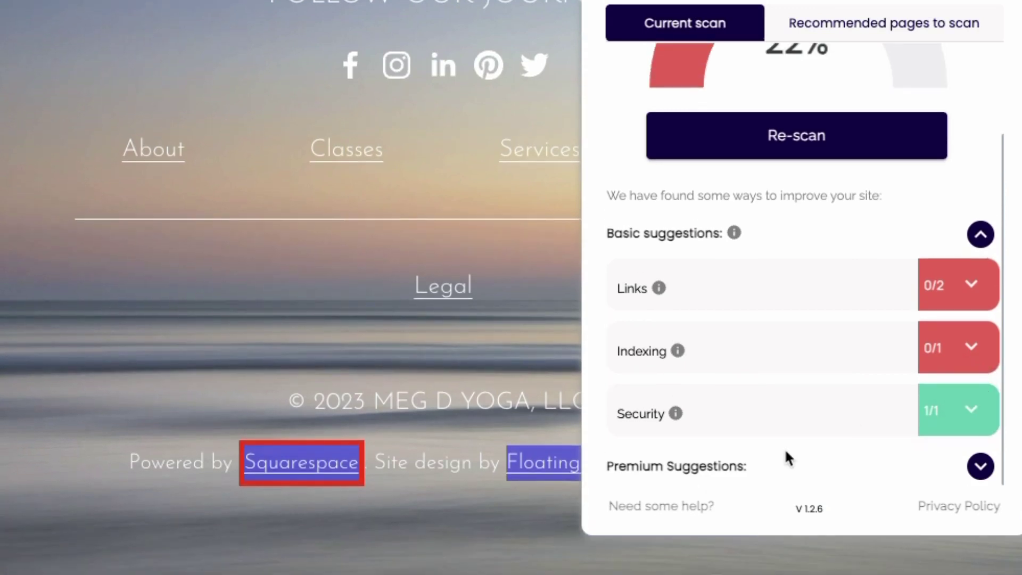
Collapse the basic suggestions, expand the premium suggestions, and read the explanation of the Content category
left_click(979, 242)
left_click(981, 400)
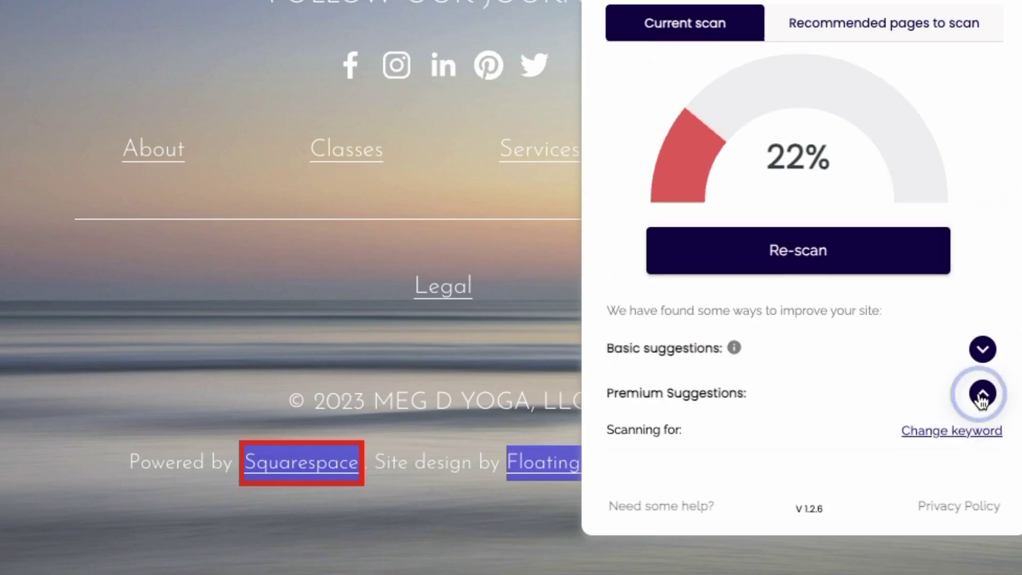
scroll(915, 325, "down", 2)
scroll(915, 325, "down", 1)
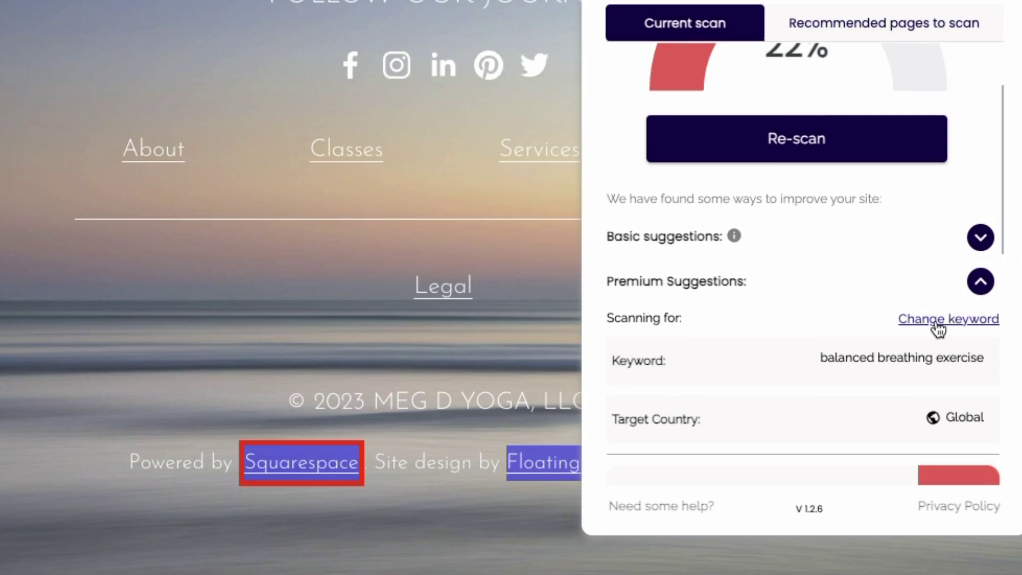
scroll(844, 335, "down", 2)
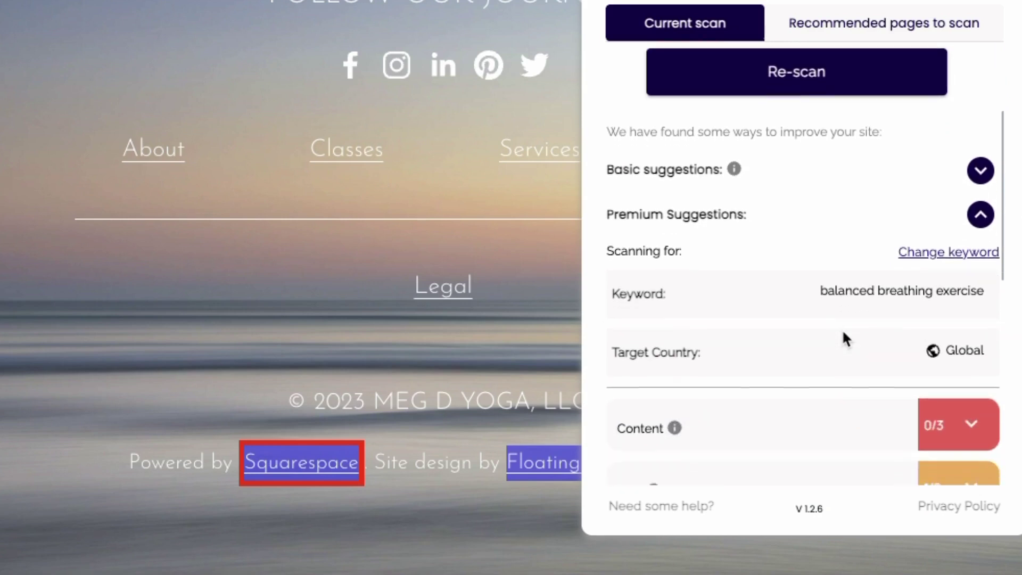
scroll(842, 329, "down", 2)
mouse_move(677, 353)
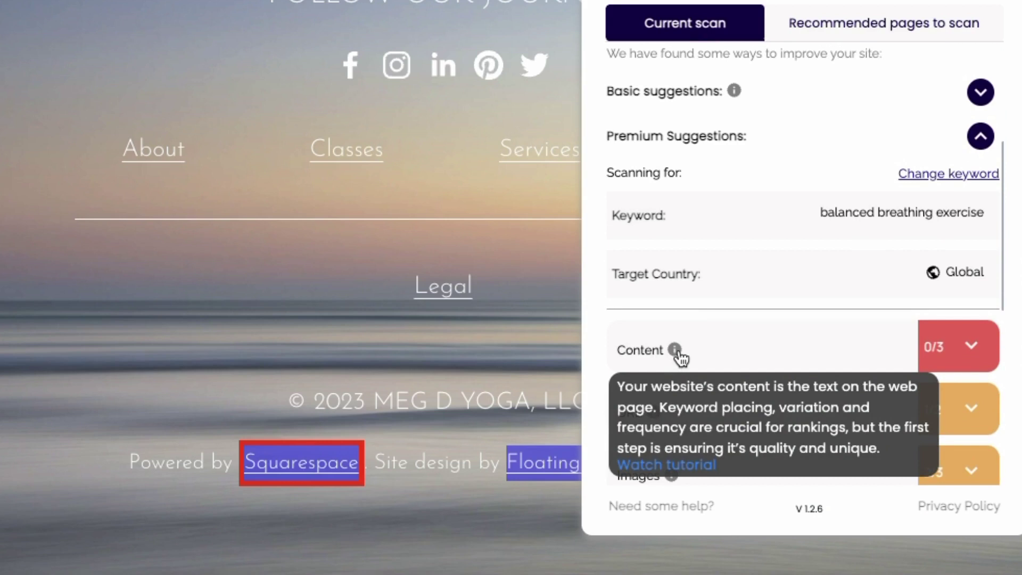
Read all three Content suggestions about primary keyword use and collapse the category
left_click(972, 345)
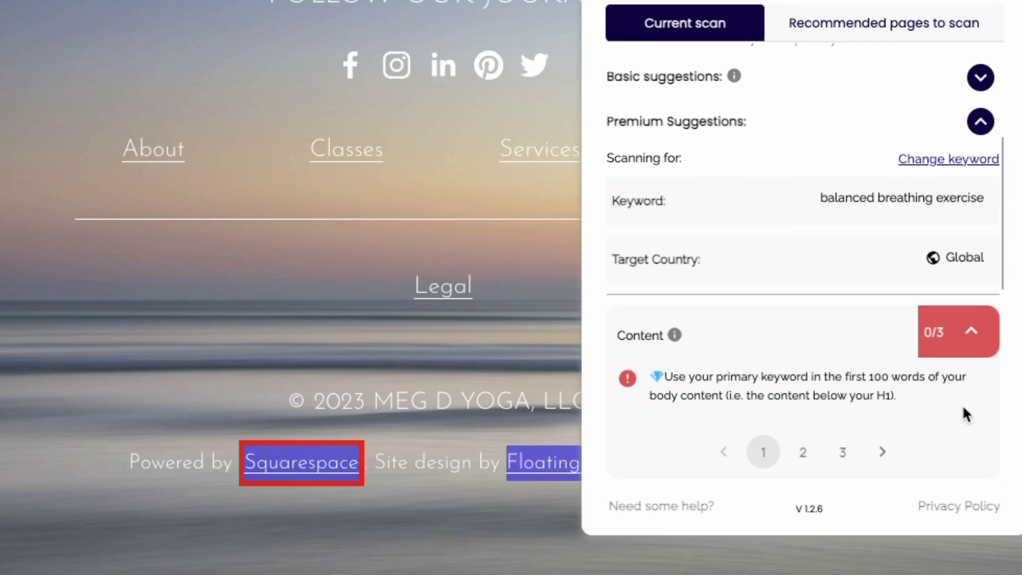
left_click(807, 455)
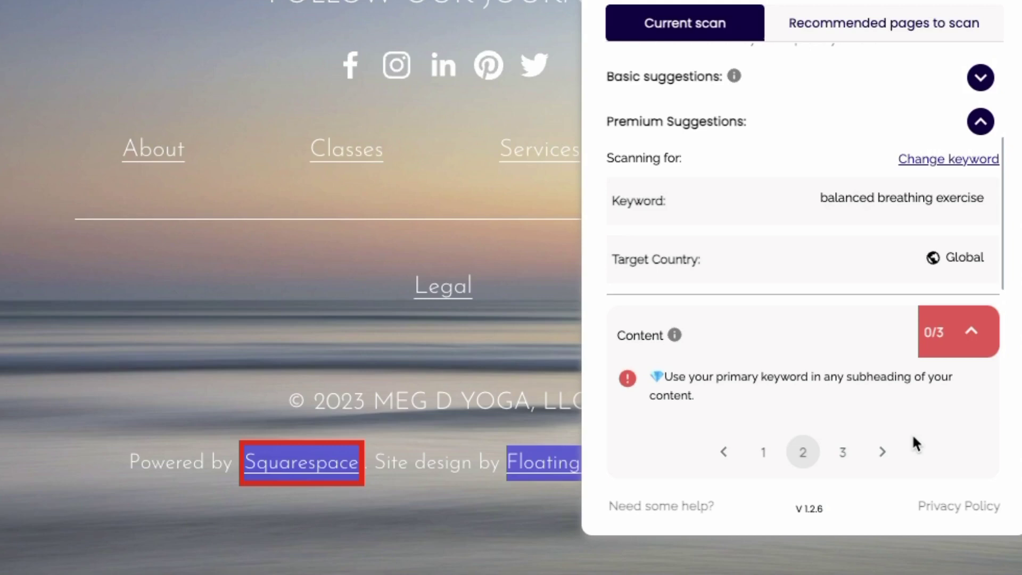
left_click(843, 453)
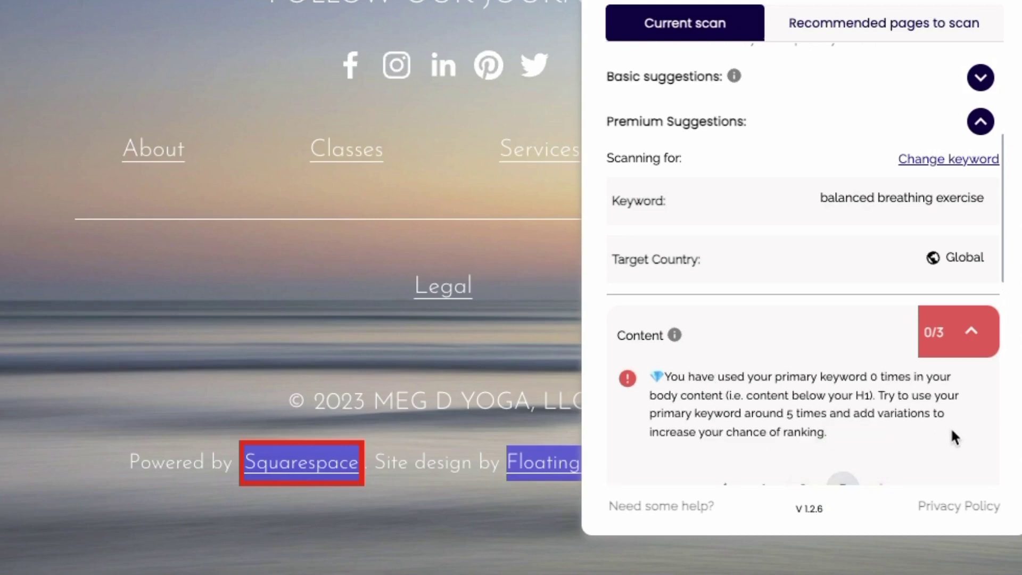
scroll(951, 436, "down", 1)
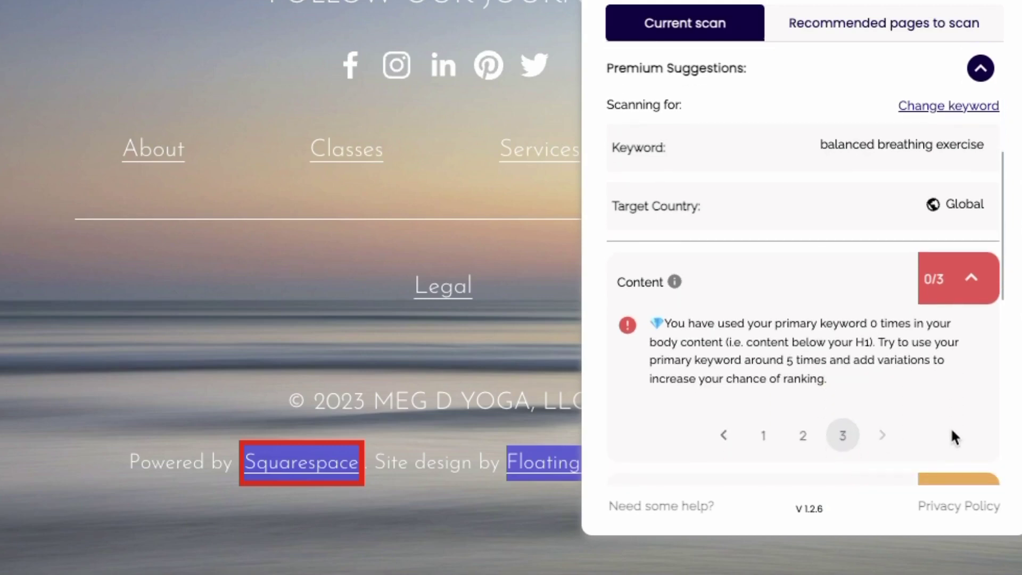
scroll(952, 431, "up", 1)
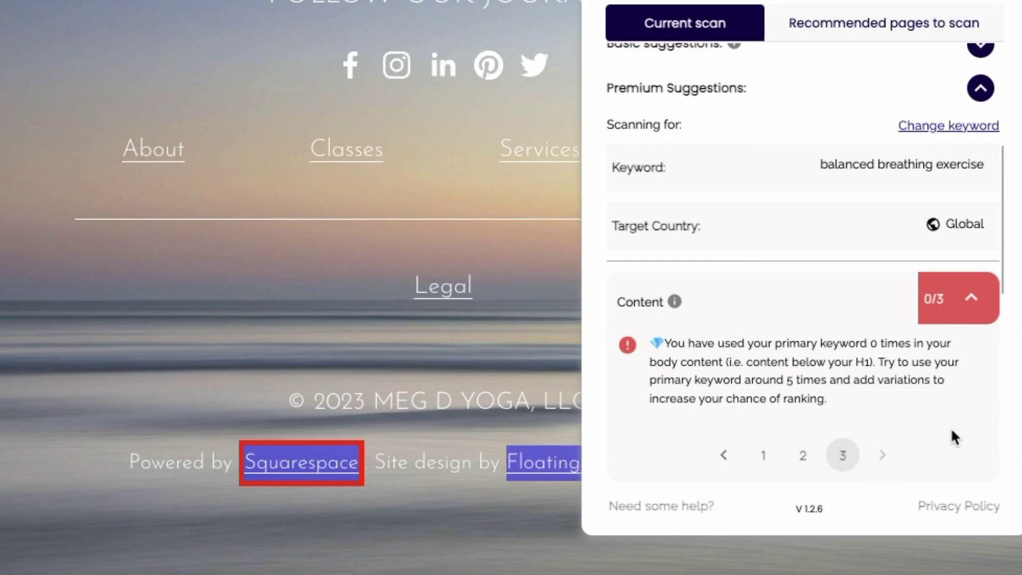
scroll(951, 431, "down", 1)
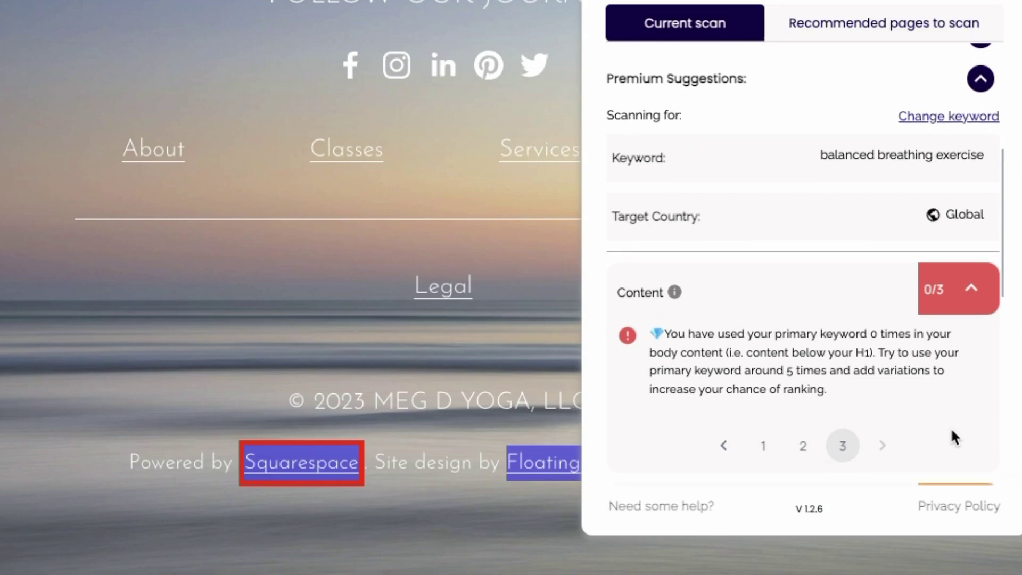
scroll(951, 432, "down", 1)
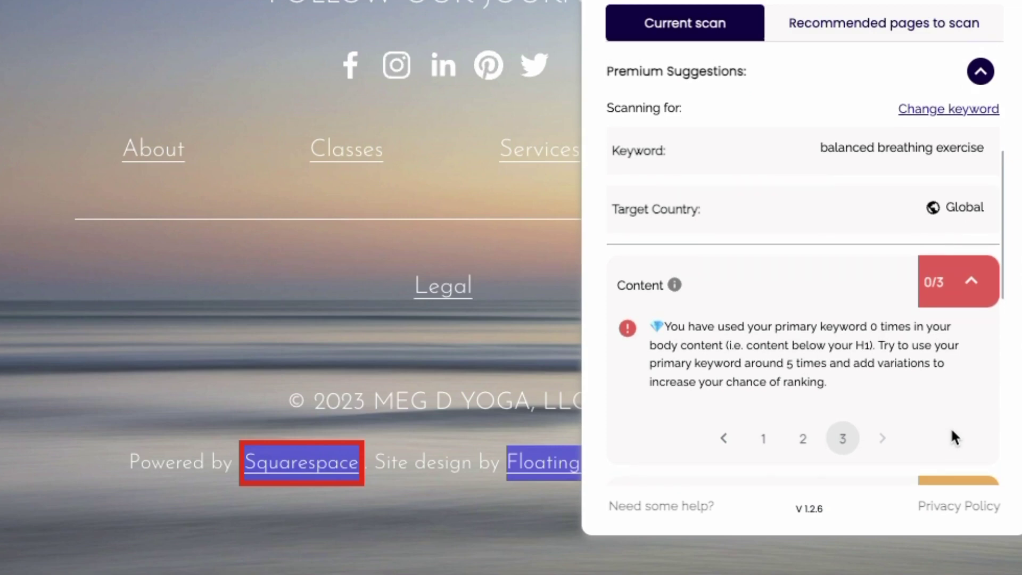
left_click(972, 285)
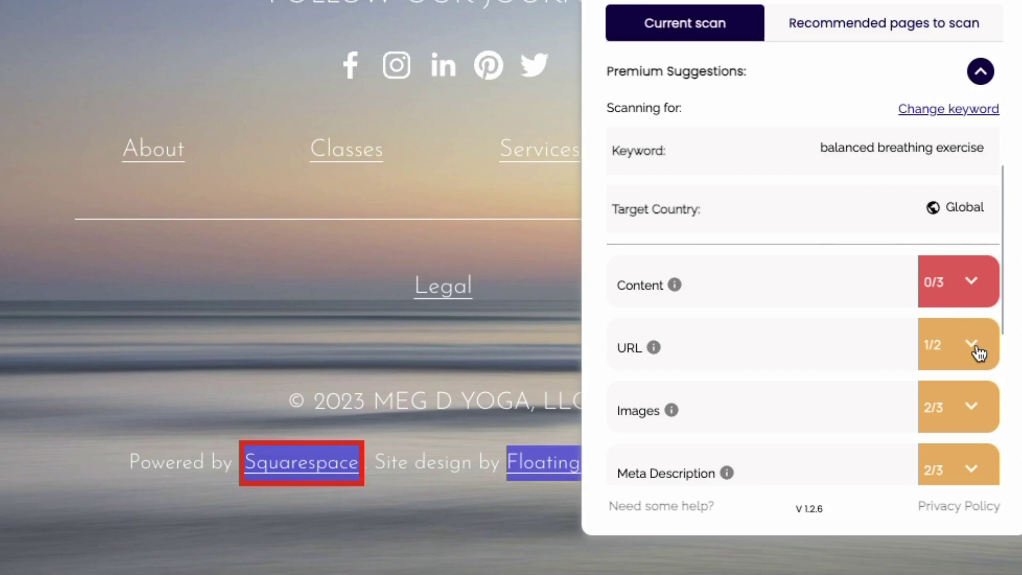
right_click(977, 349)
key("Escape")
right_click(958, 348)
right_click(851, 346)
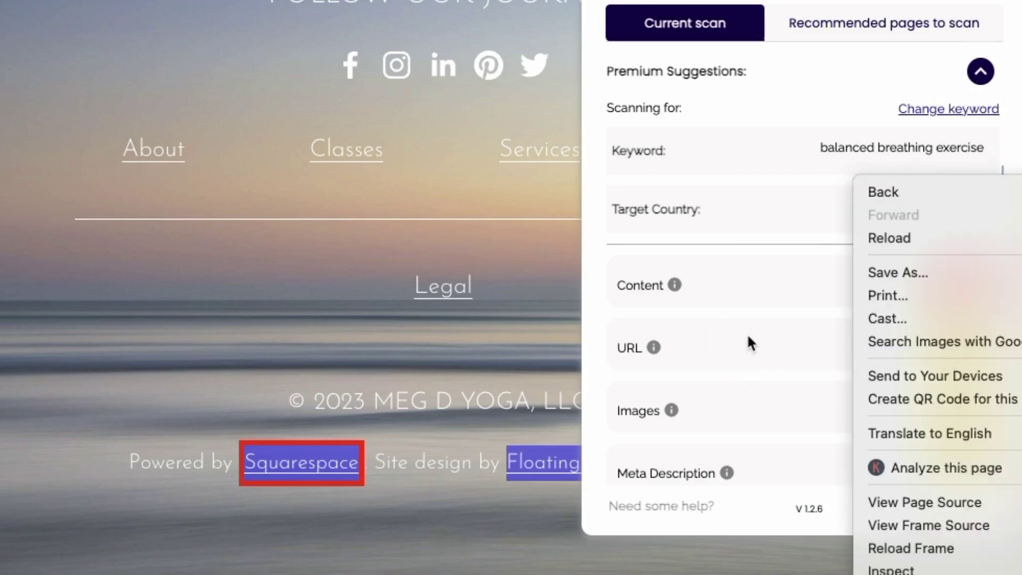
left_click(747, 342)
Read both URL suggestions, covering word count and primary keyword use, and collapse the URL category
left_click(979, 346)
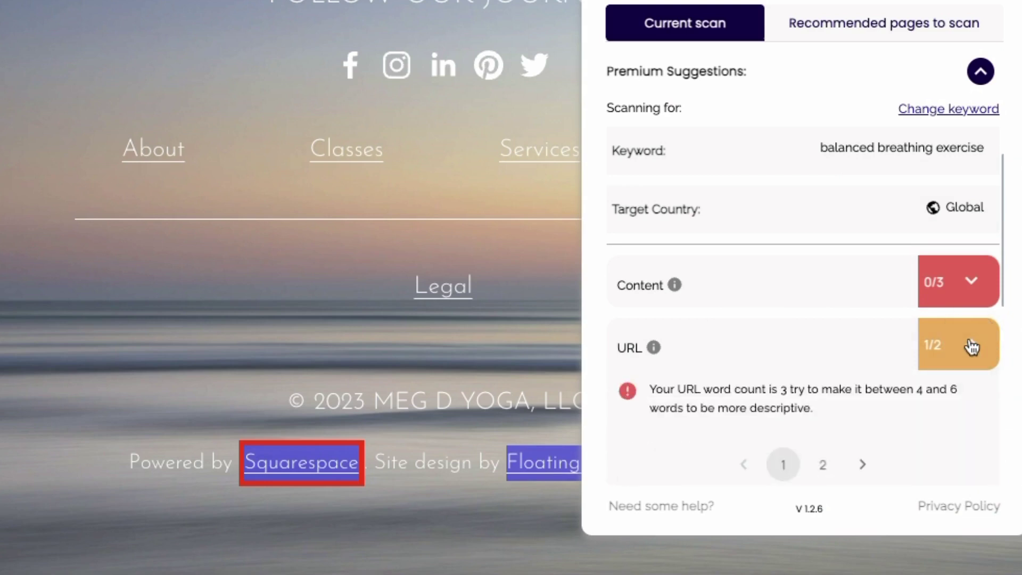
scroll(966, 388, "down", 1)
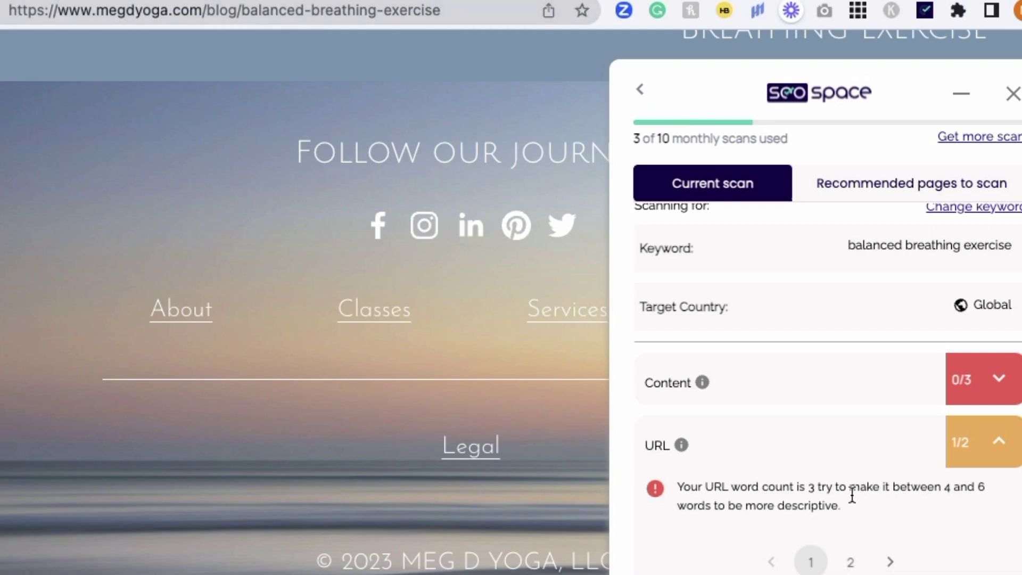
left_click(849, 562)
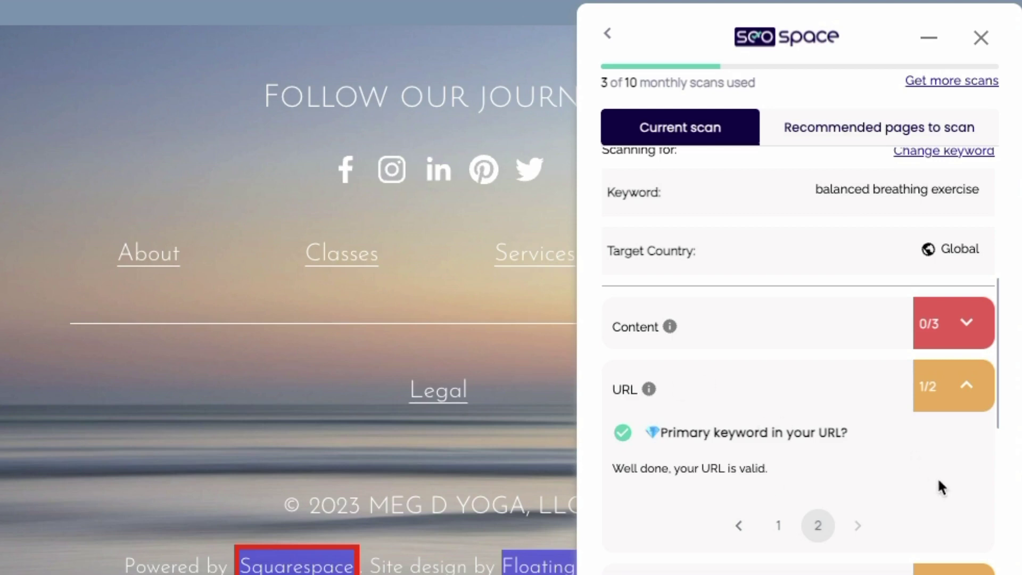
scroll(939, 487, "down", 2)
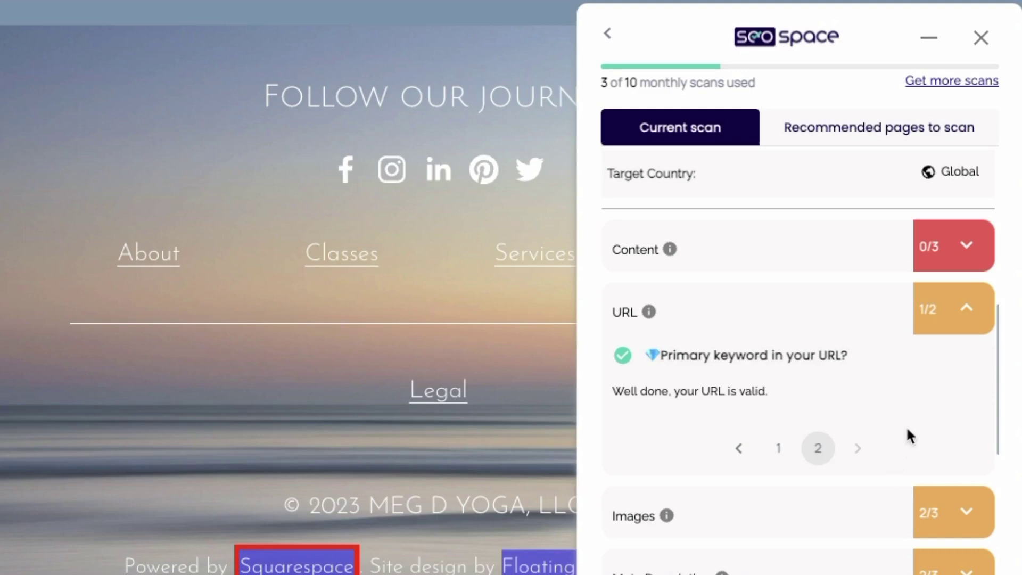
left_click(966, 308)
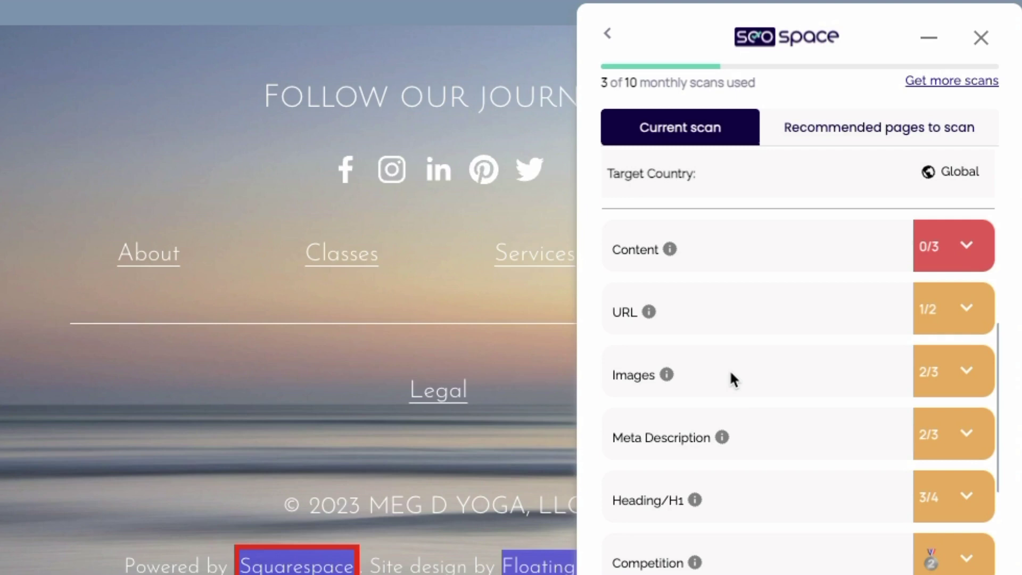
Review all three Images checks on keyword alt tags, missing alt tags and oversized files, looking at the post's photo, and collapse Images
left_click(966, 374)
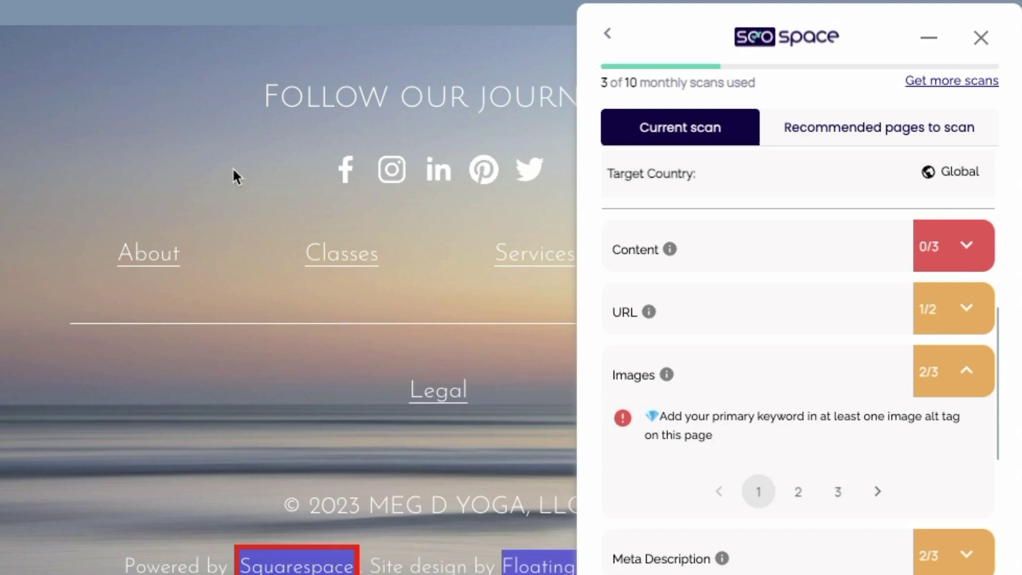
scroll(234, 169, "up", 15)
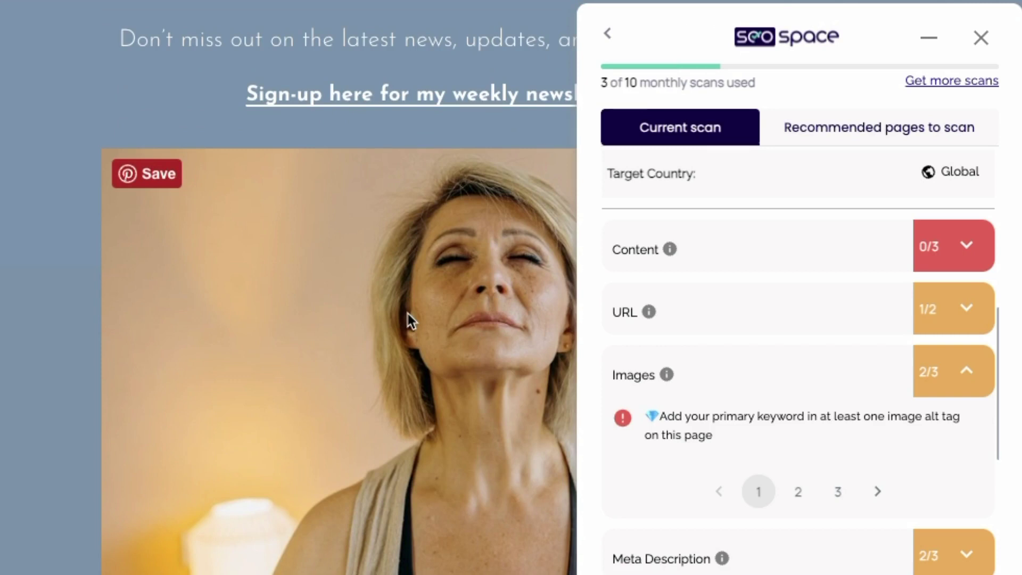
left_click(797, 492)
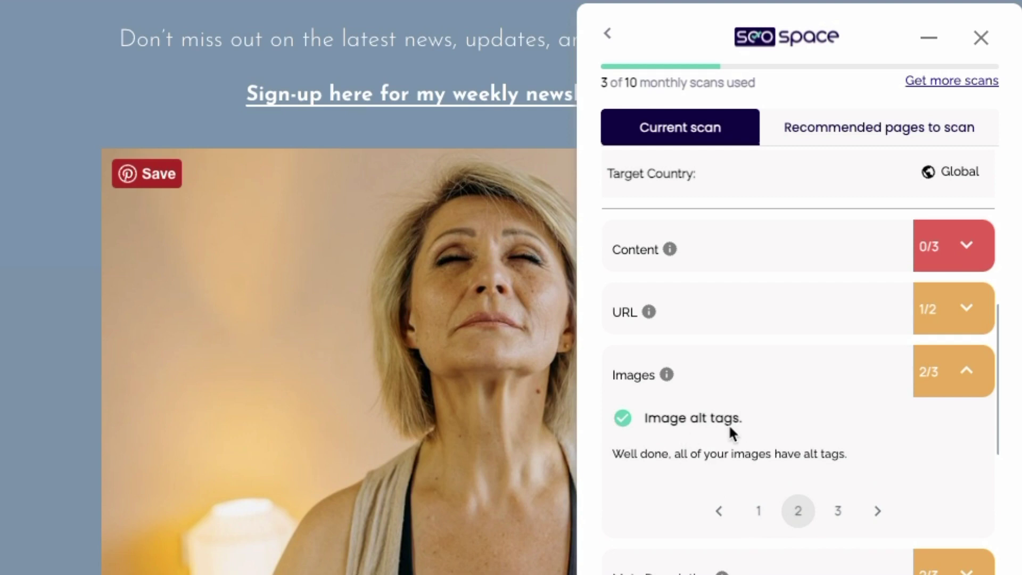
left_click(837, 511)
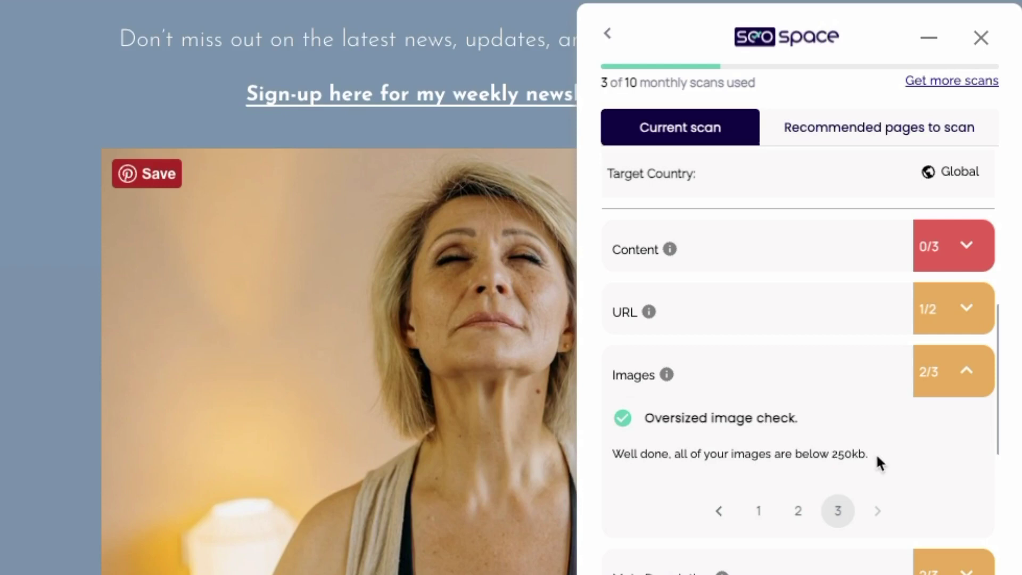
scroll(876, 457, "down", 1)
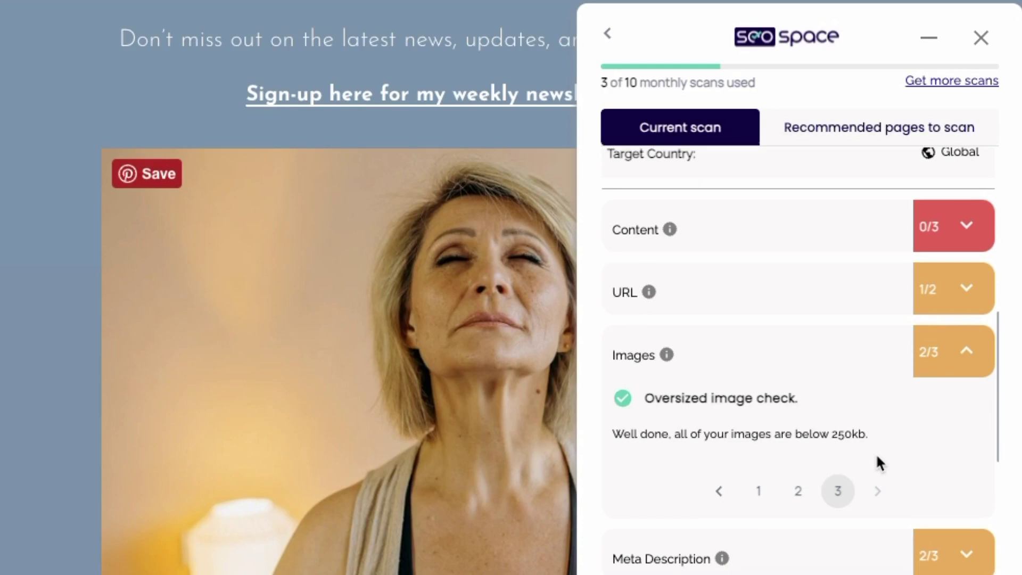
left_click(974, 360)
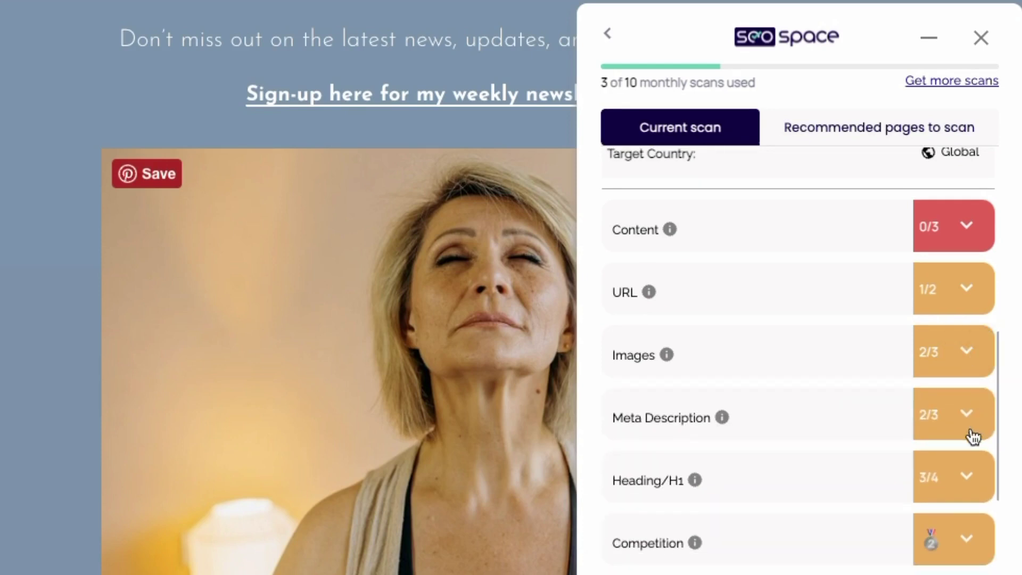
Expand the Meta Description category, read its primary keyword suggestion, and generate a new meta description with AI
left_click(969, 420)
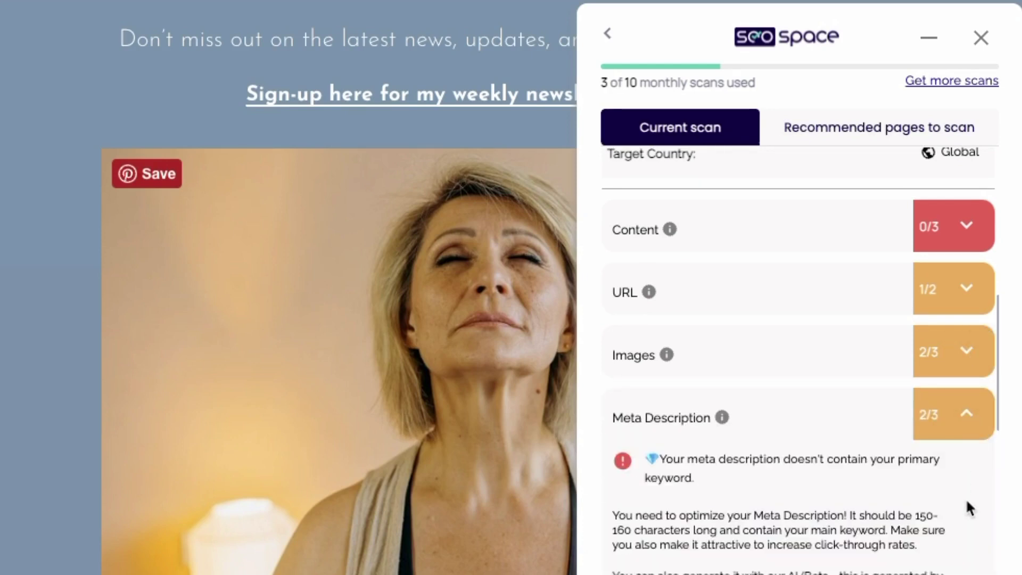
scroll(968, 508, "down", 3)
scroll(967, 502, "down", 1)
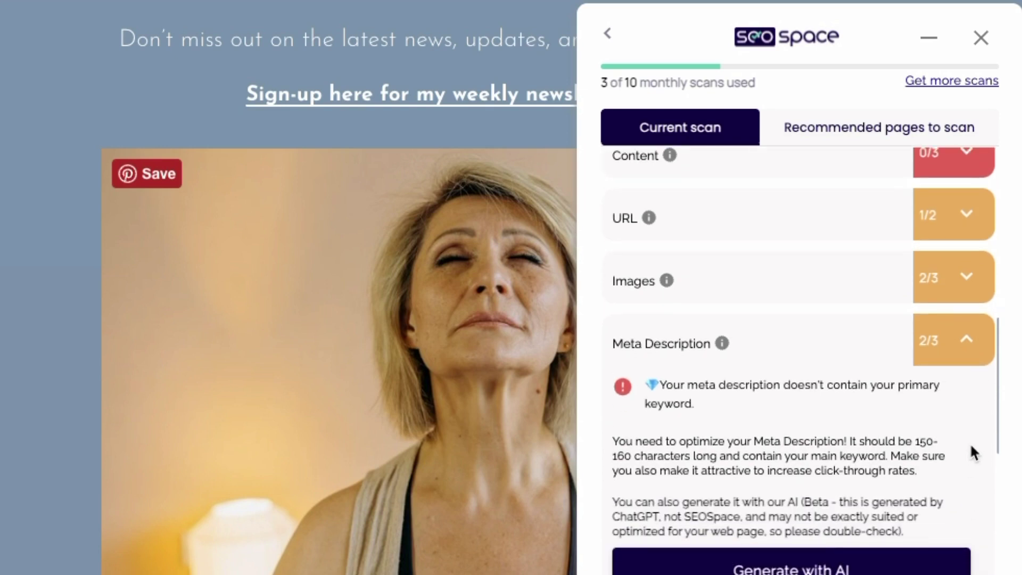
scroll(972, 448, "down", 3)
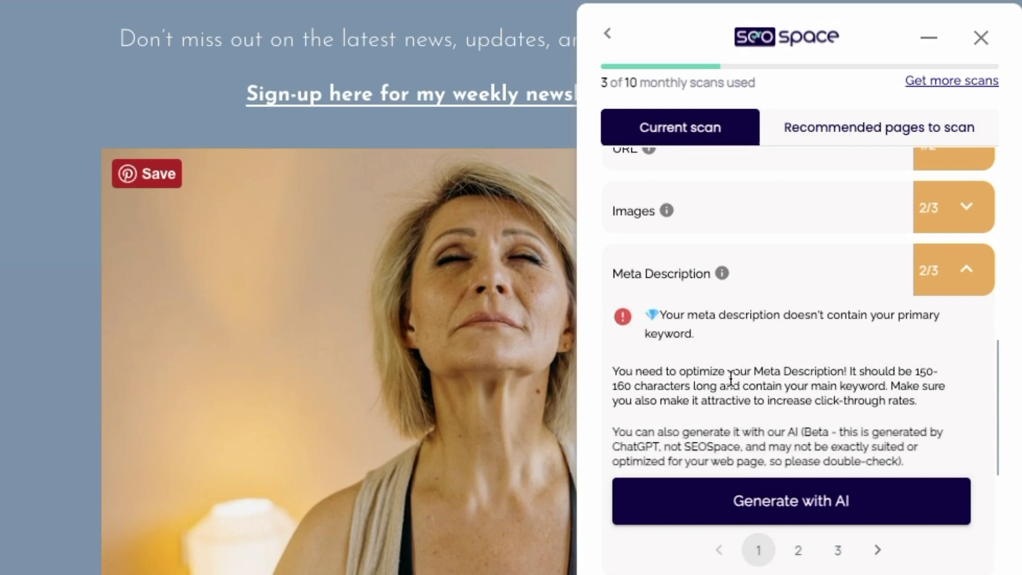
scroll(733, 378, "down", 1)
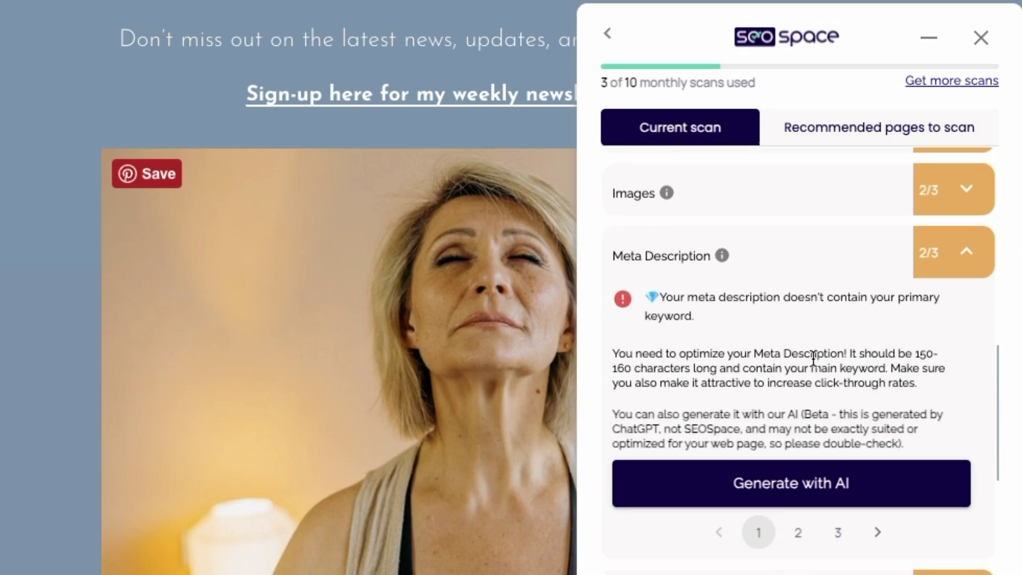
left_click(827, 480)
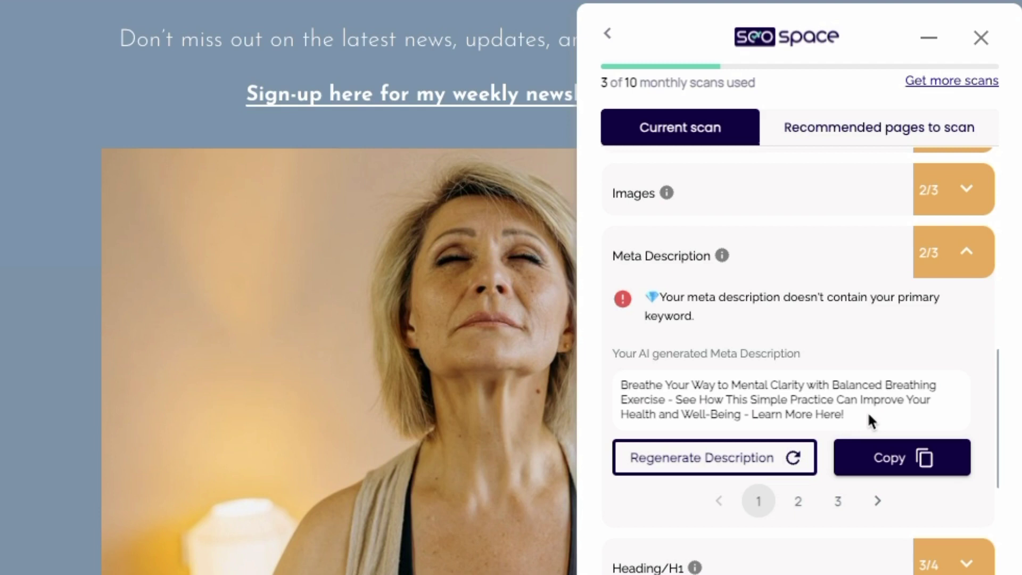
Read the Meta Description checks for existence and length, and collapse the category
left_click(793, 504)
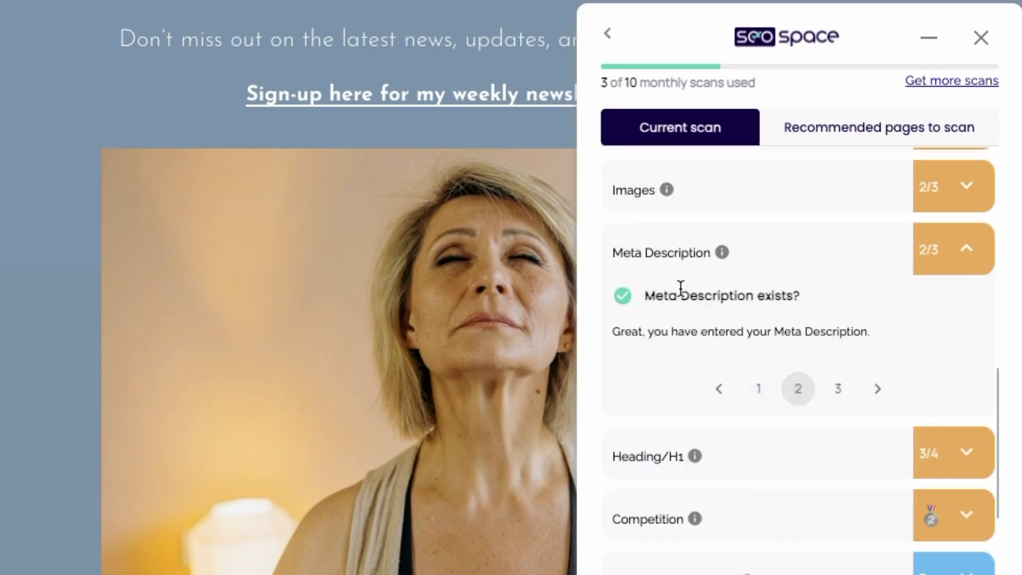
left_click(839, 392)
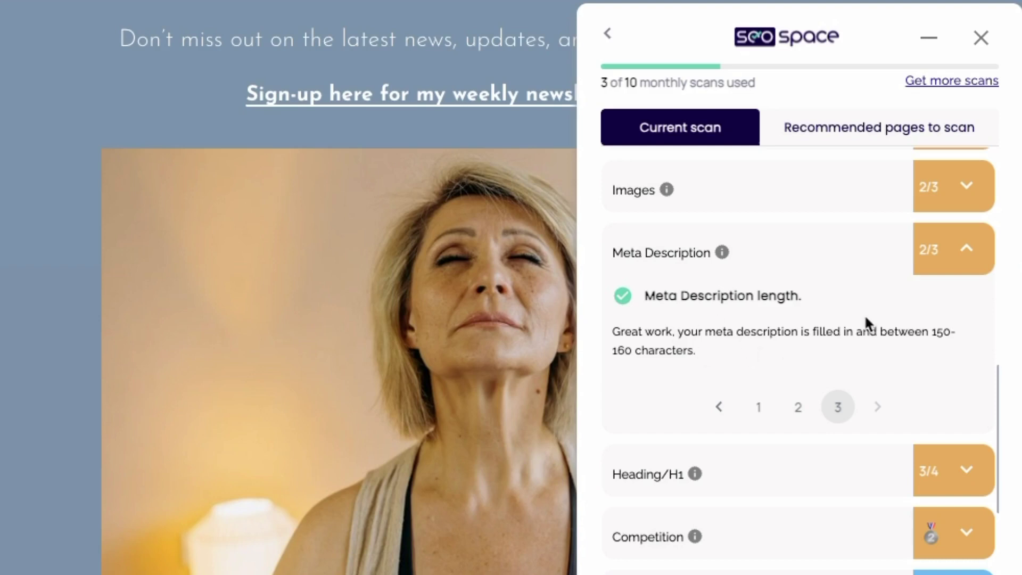
left_click(974, 259)
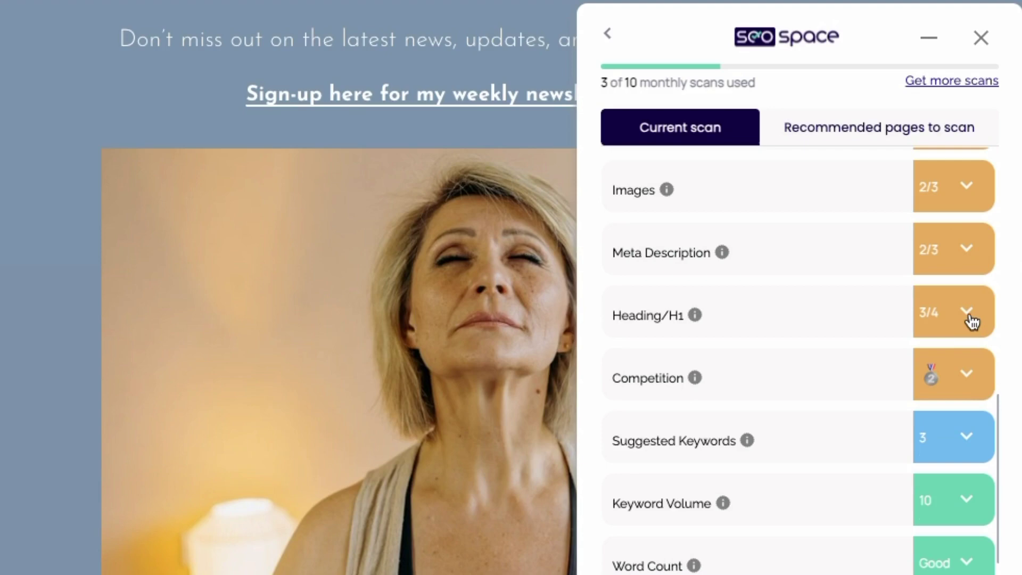
Expand Heading/H1, compare its H1 length suggestion with the blog post's title on the page, and go to the second Heading/H1 result
left_click(970, 320)
scroll(451, 198, "down", 20)
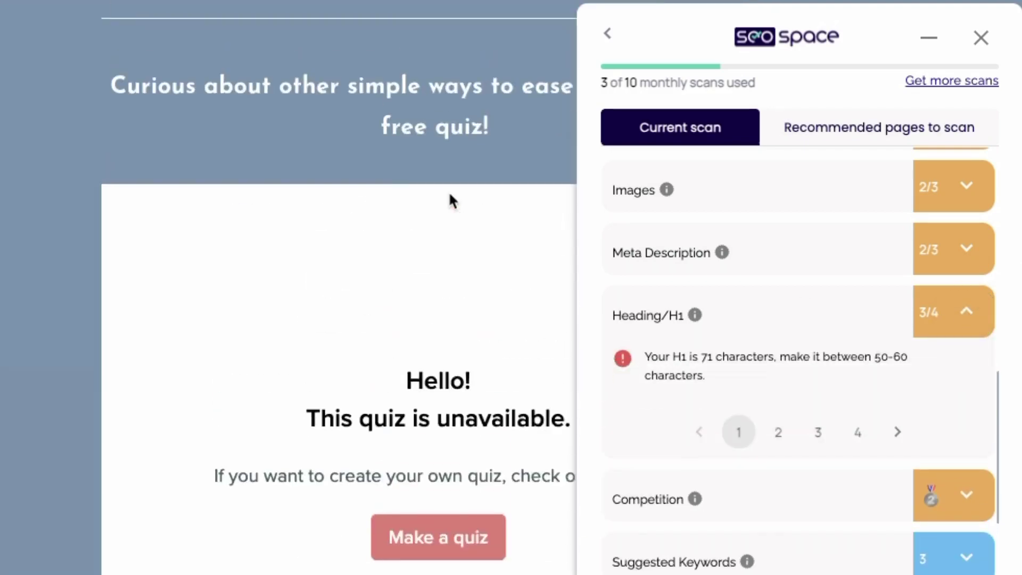
scroll(450, 196, "up", 20)
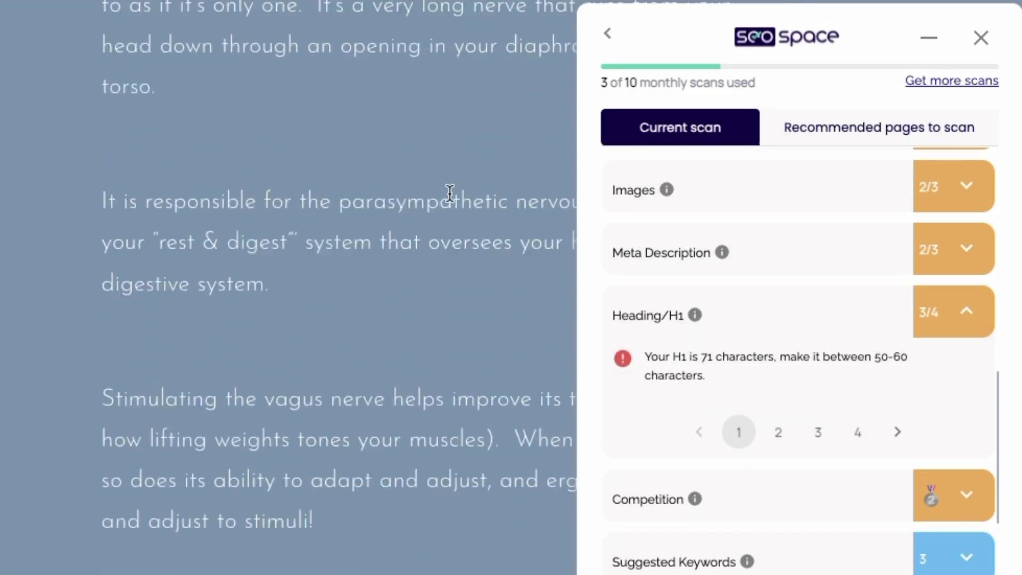
scroll(449, 197, "up", 10)
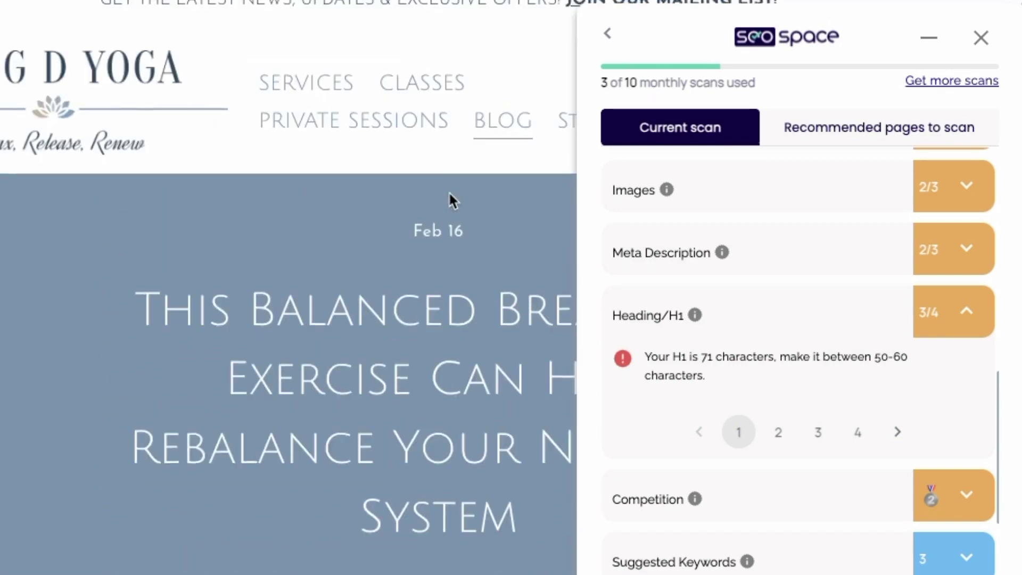
scroll(450, 193, "down", 4)
scroll(450, 193, "down", 1)
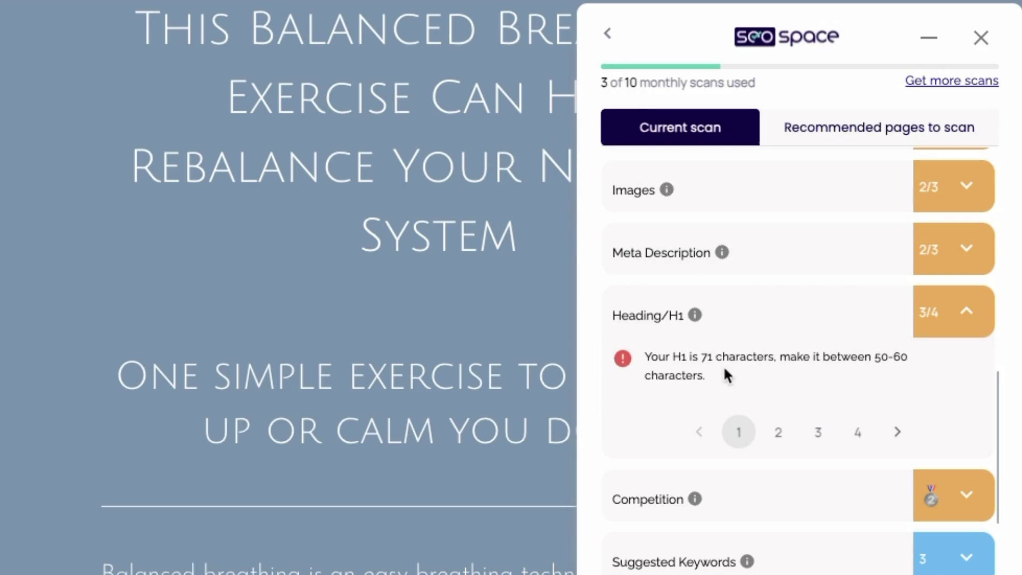
left_click(782, 433)
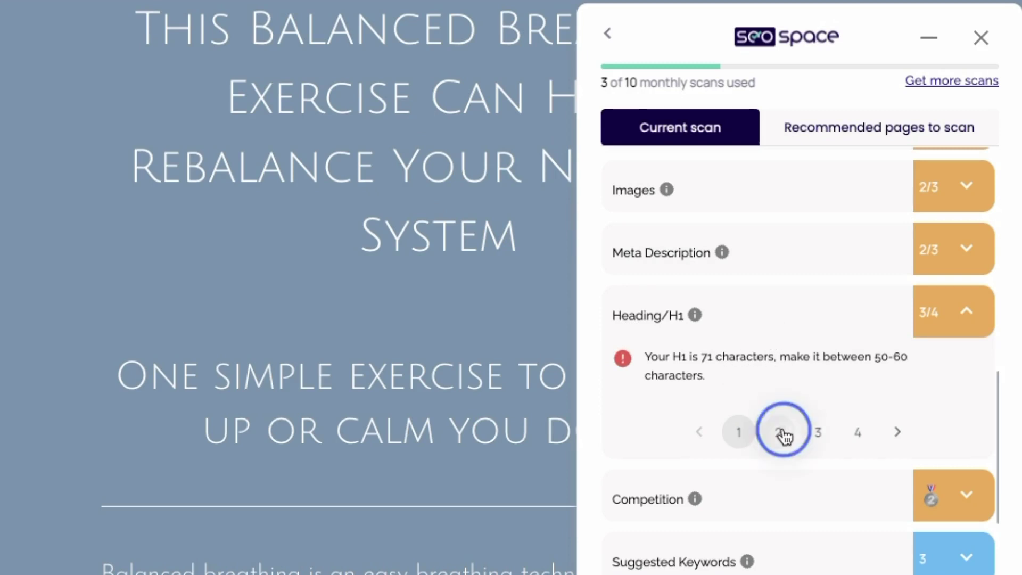